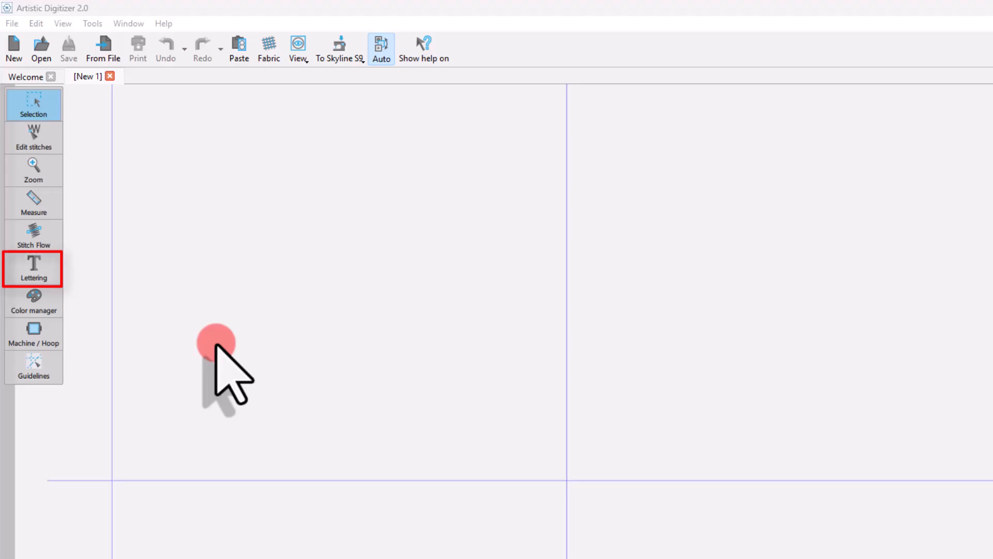
Step: Insert a lettering object reading "Text" in the upper-left quadrant of the working area, left of the vertical centre guideline
{"action": "left_click", "coordinate": [41, 269]}
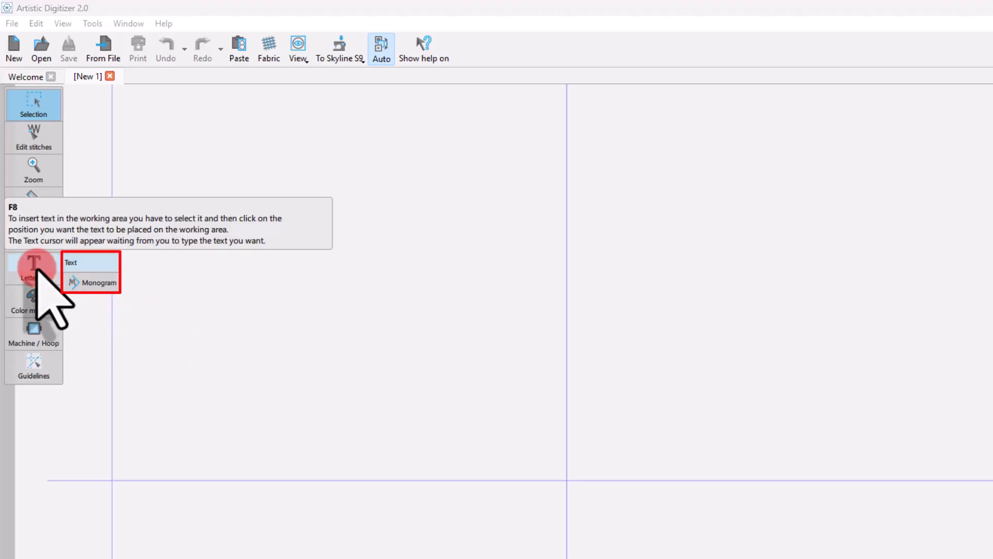
{"action": "left_click", "coordinate": [77, 263]}
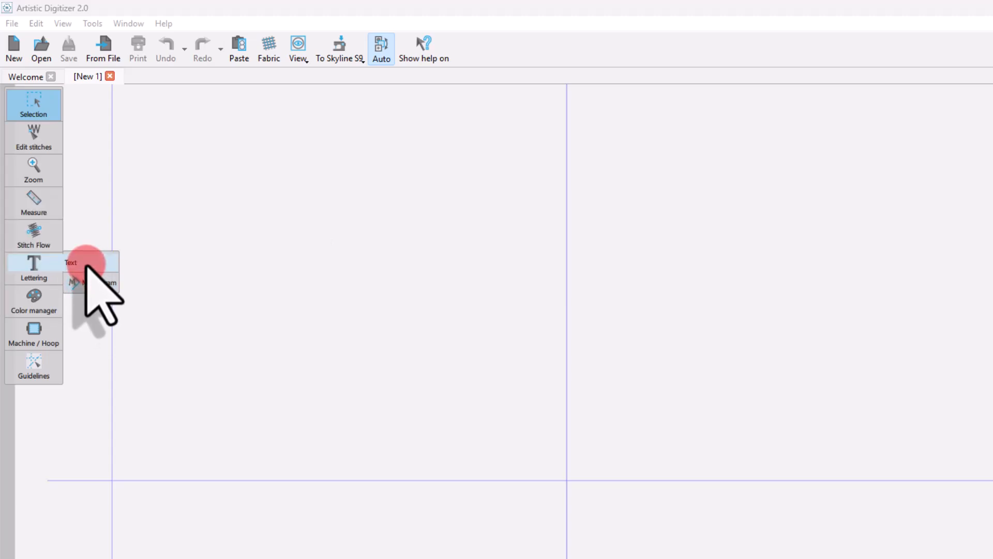
{"action": "left_click", "coordinate": [84, 263]}
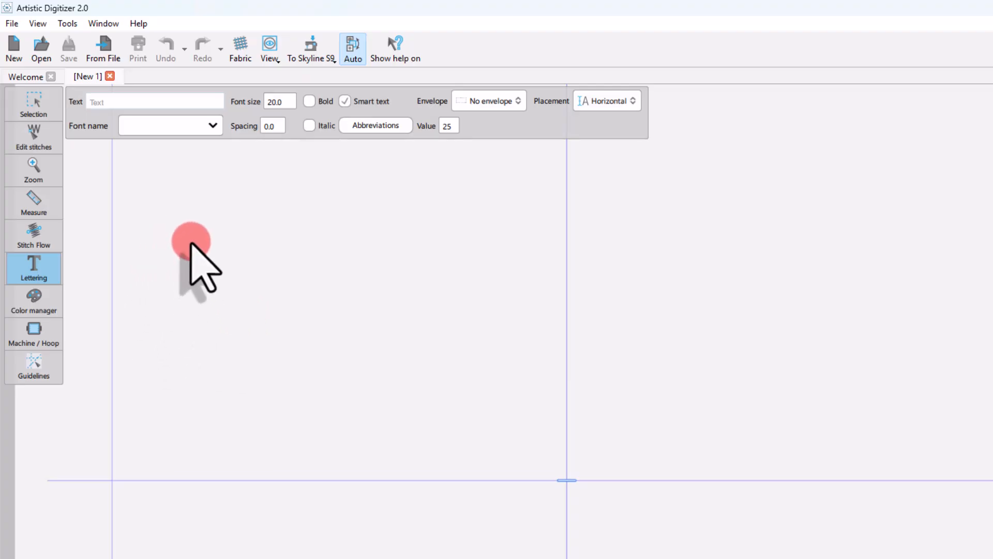
{"action": "left_click", "coordinate": [191, 241]}
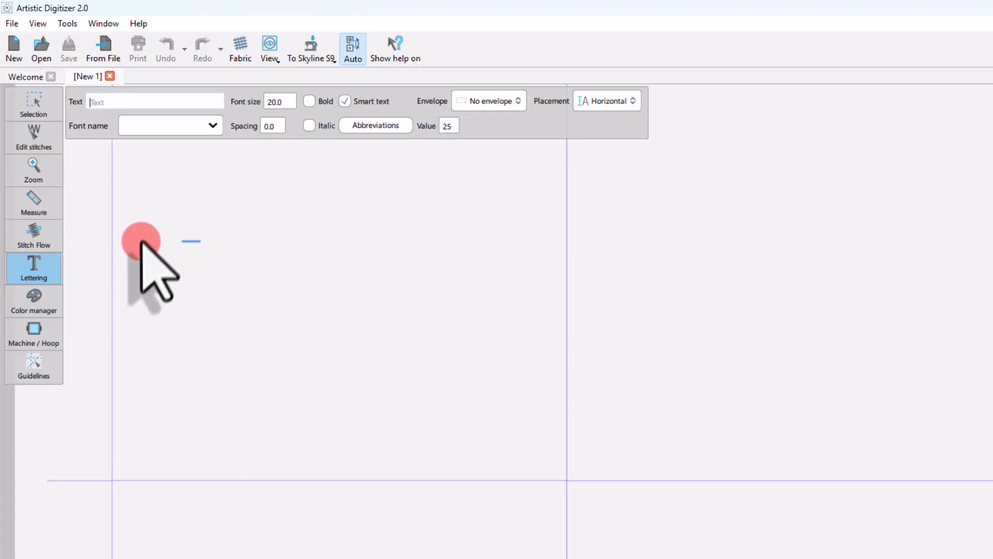
{"action": "left_click", "coordinate": [177, 355]}
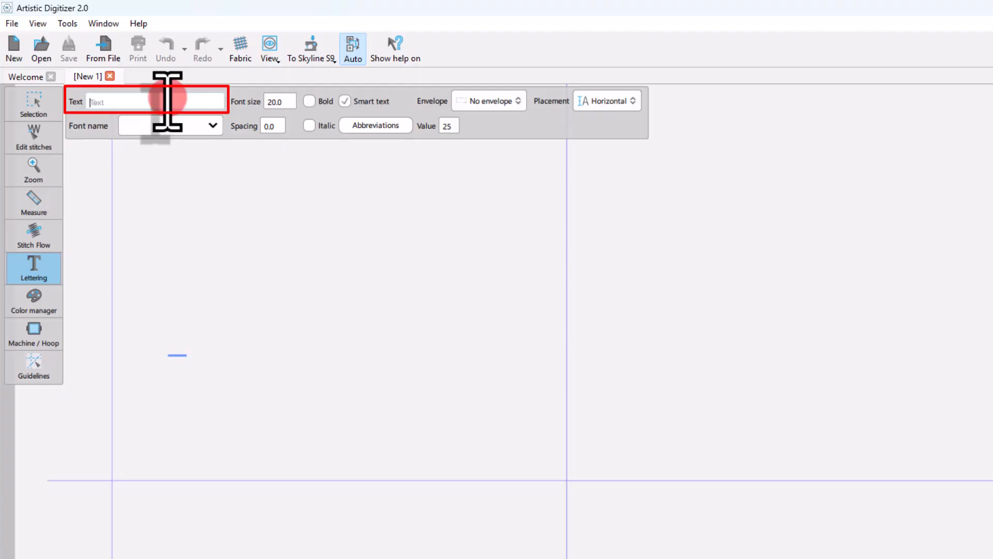
{"action": "left_click", "coordinate": [167, 98]}
{"action": "type", "text": "Text"}
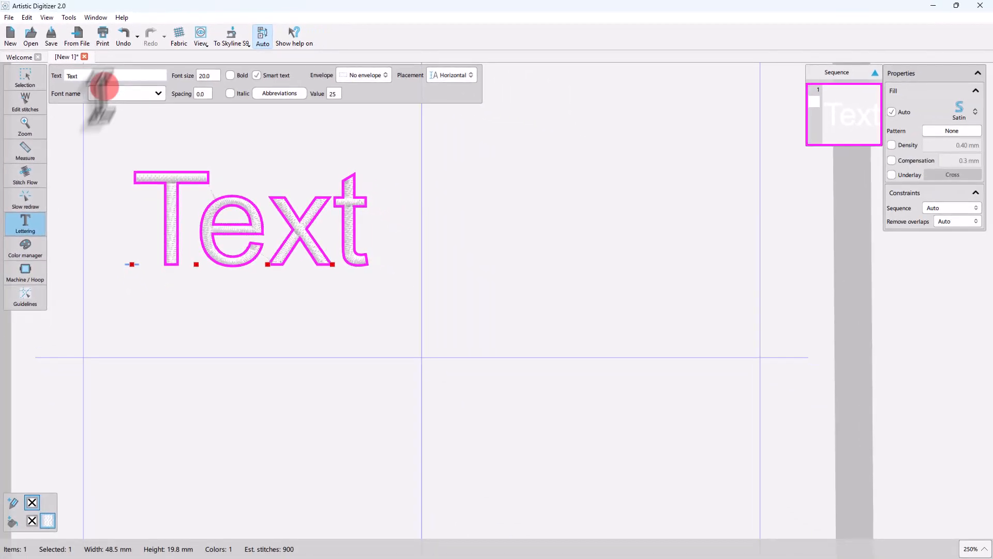
Step: Change the lettering's fill thread colour to red using the colour wheel
{"action": "left_click", "coordinate": [48, 522]}
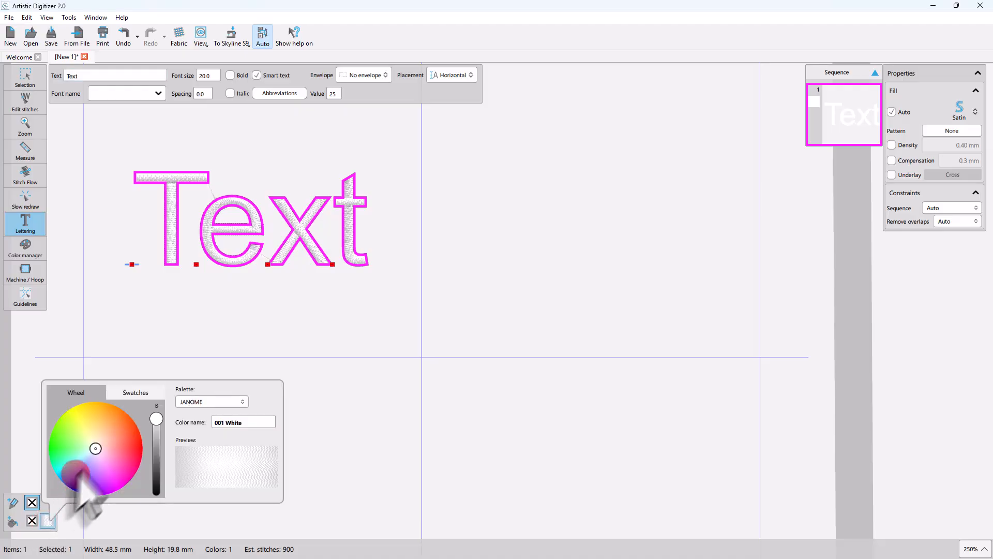
{"action": "left_click", "coordinate": [125, 432]}
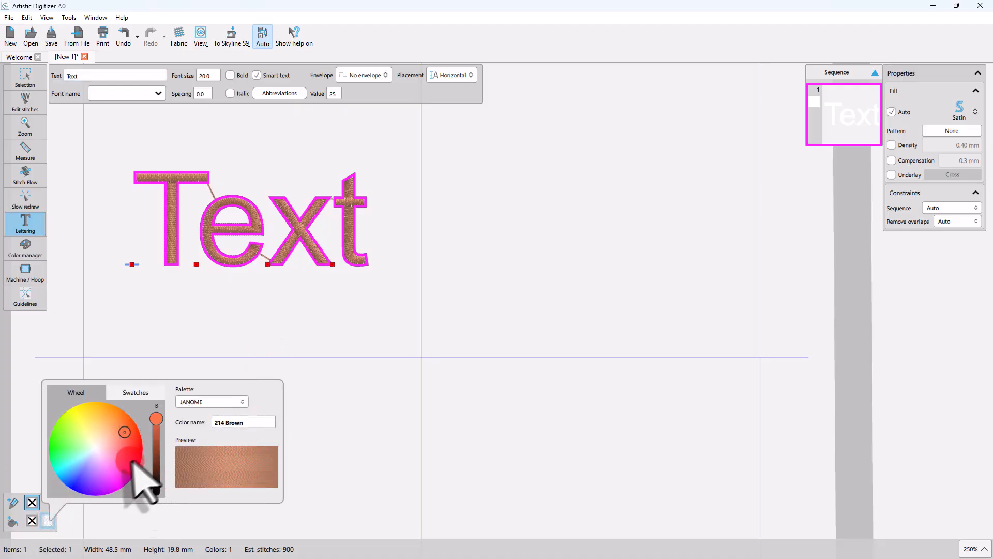
{"action": "left_click", "coordinate": [142, 459]}
{"action": "left_click", "coordinate": [295, 323]}
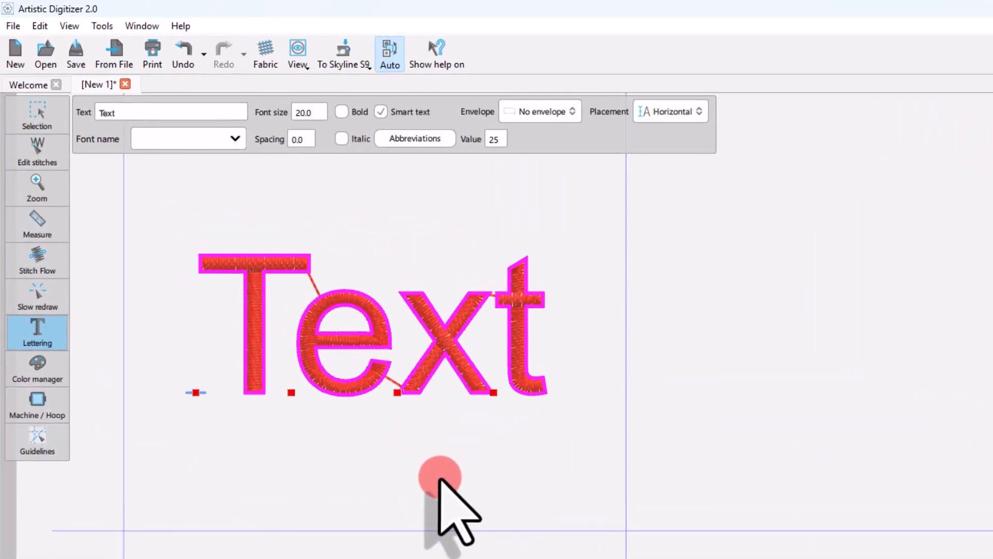
Step: Set the lettering's font size to 25
{"action": "left_click", "coordinate": [282, 104]}
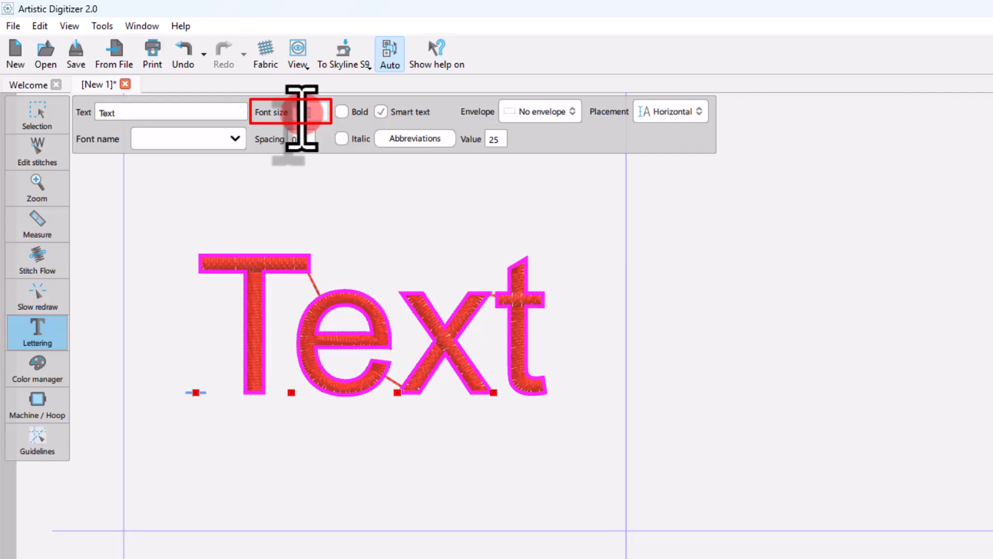
{"action": "type", "text": "200"}
{"action": "key", "text": "Return"}
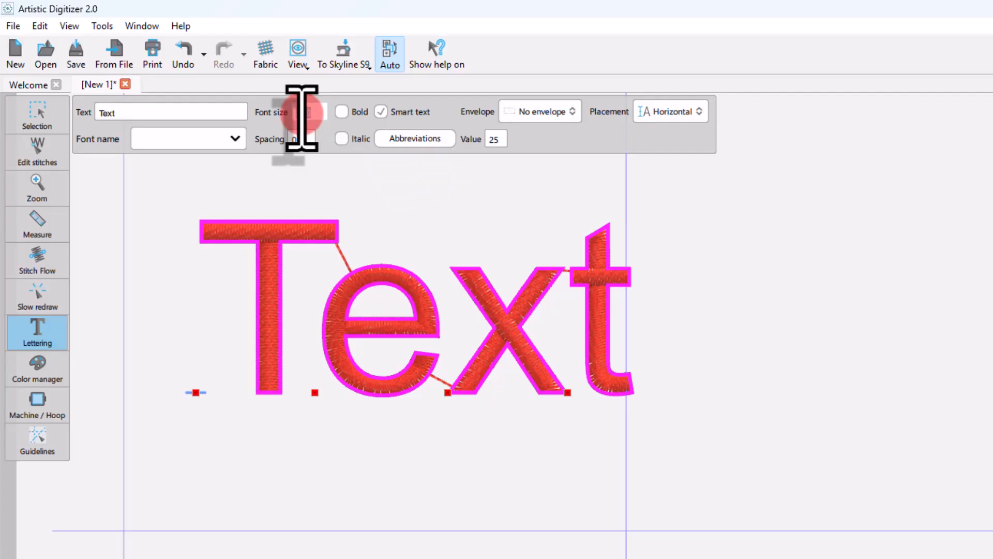
{"action": "scroll", "coordinate": [302, 118], "scroll_direction": "down", "scroll_amount": 1}
{"action": "scroll", "coordinate": [301, 118], "scroll_direction": "down", "scroll_amount": 2}
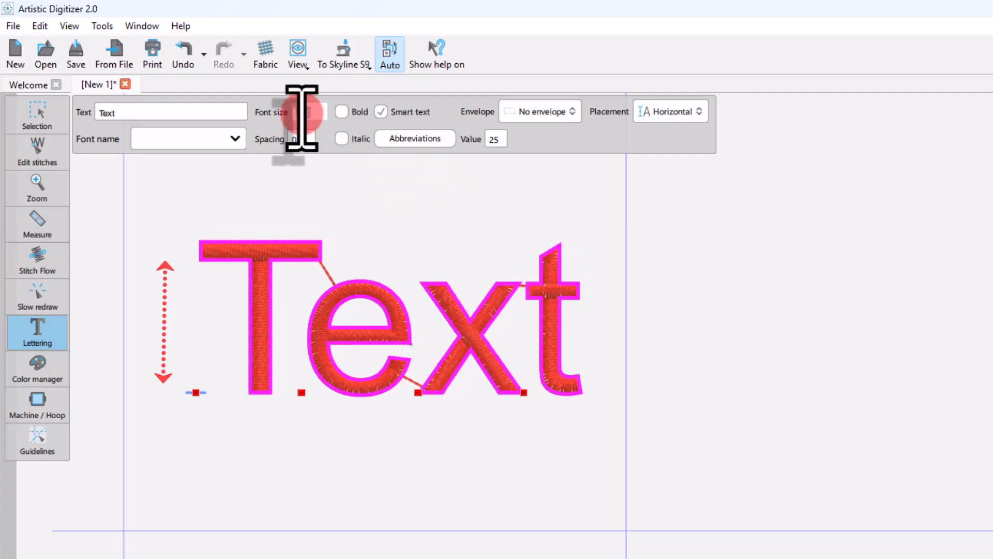
{"action": "scroll", "coordinate": [301, 118], "scroll_direction": "up", "scroll_amount": 5}
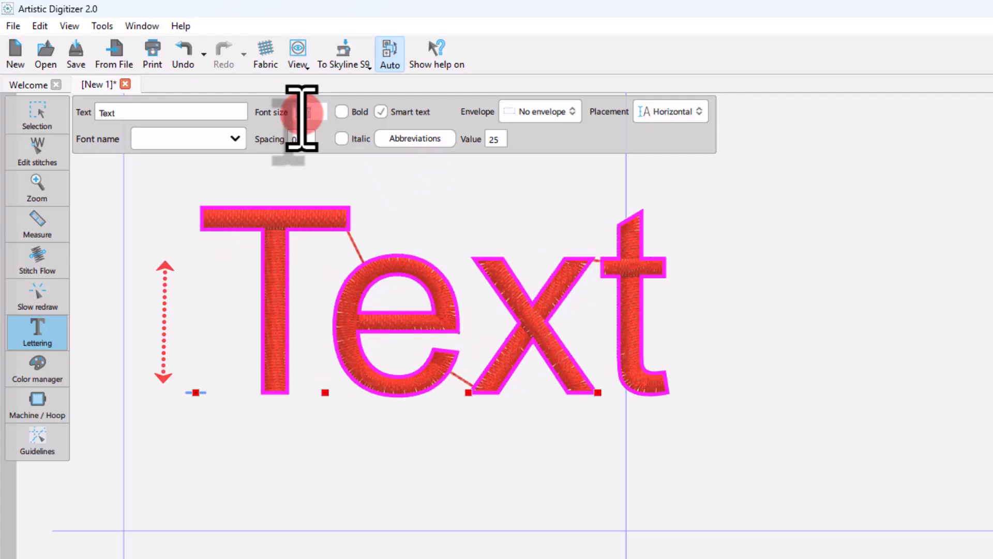
{"action": "scroll", "coordinate": [301, 118], "scroll_direction": "down", "scroll_amount": 2}
Step: Try the xpg002 and xpg026 embroidery fonts on the lettering
{"action": "left_click", "coordinate": [199, 140]}
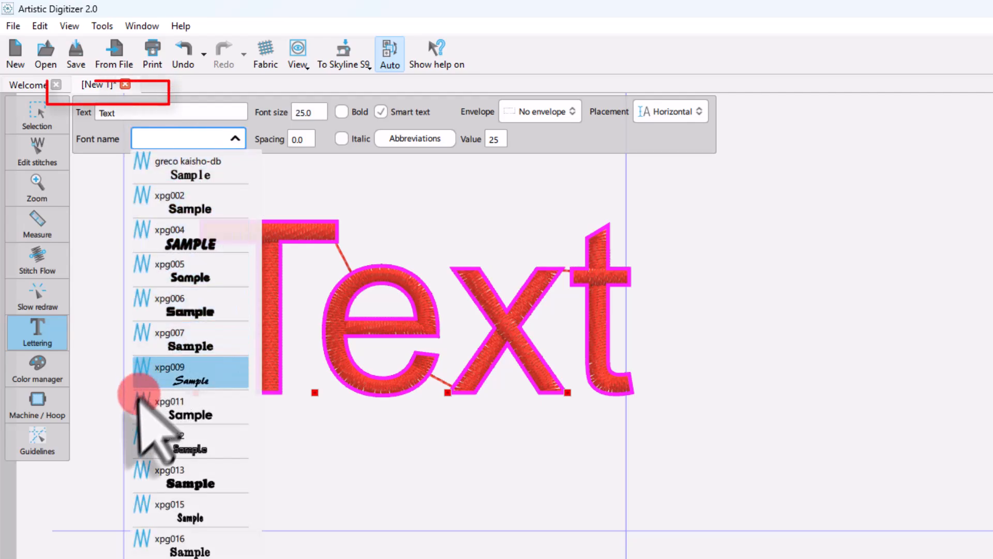
{"action": "left_click", "coordinate": [174, 201]}
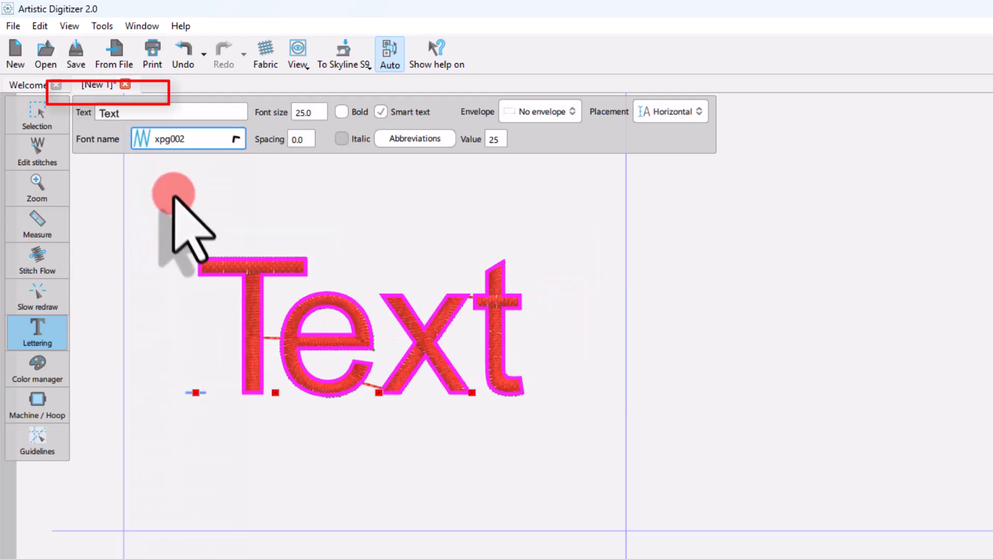
{"action": "left_click", "coordinate": [173, 138]}
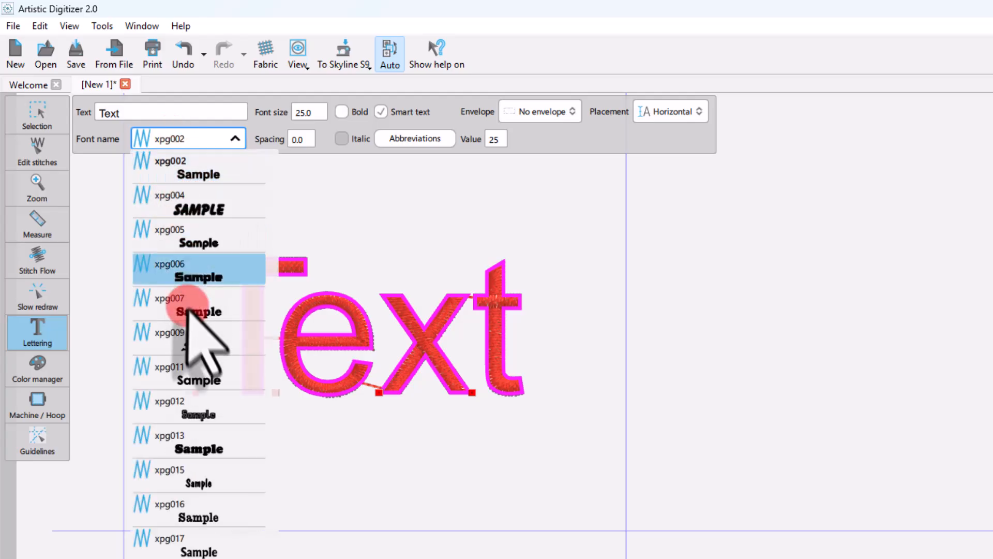
{"action": "left_click", "coordinate": [204, 554]}
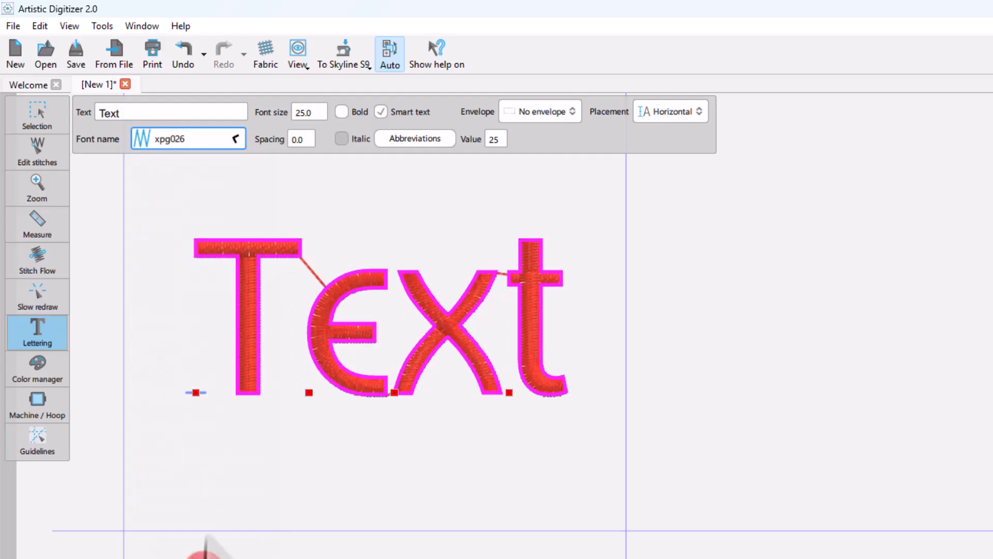
Step: Browse the available embroidery and TrueType fonts and reapply xpg002 to the lettering
{"action": "left_click", "coordinate": [201, 141]}
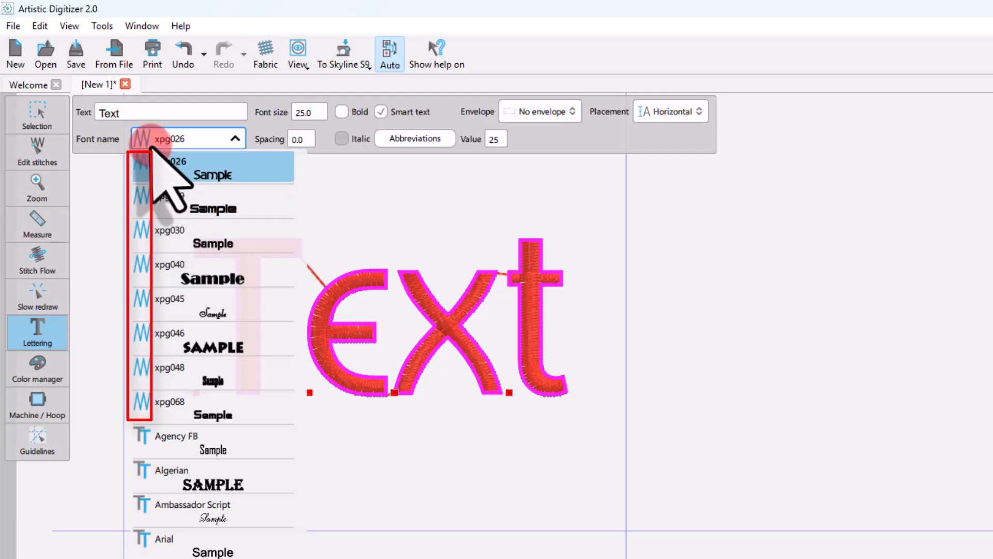
{"action": "scroll", "coordinate": [150, 196], "scroll_direction": "up", "scroll_amount": 2}
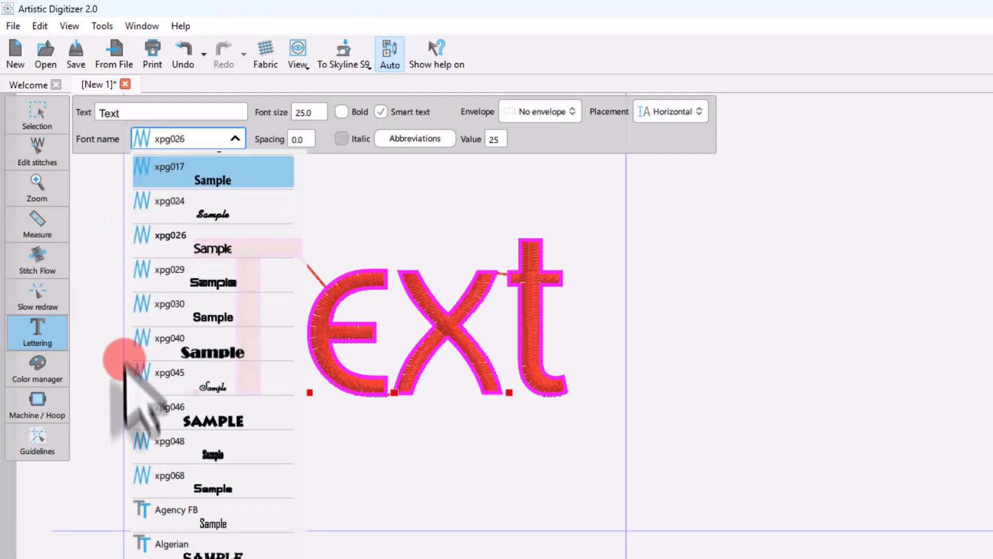
{"action": "scroll", "coordinate": [145, 217], "scroll_direction": "up", "scroll_amount": 1}
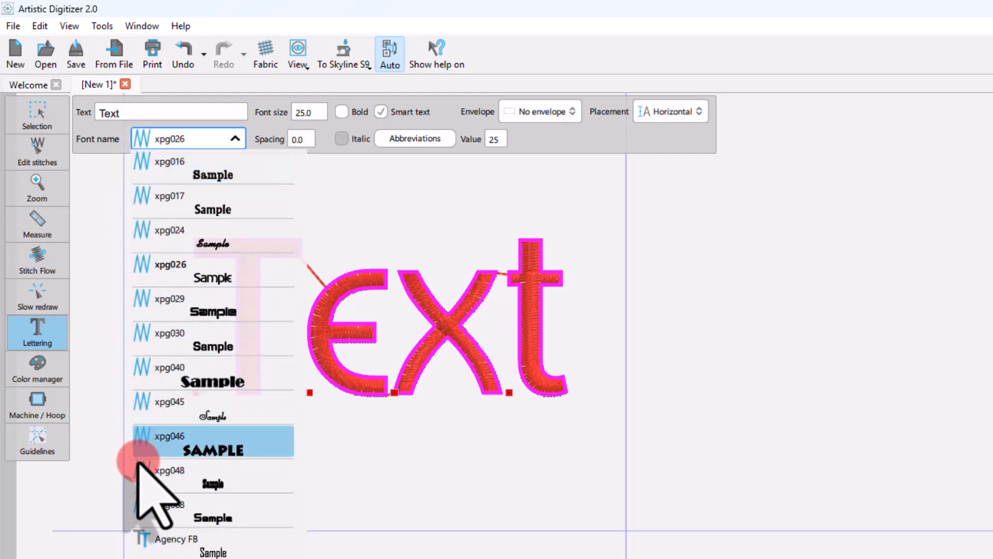
{"action": "scroll", "coordinate": [148, 480], "scroll_direction": "down", "scroll_amount": 5}
{"action": "scroll", "coordinate": [147, 455], "scroll_direction": "down", "scroll_amount": 1}
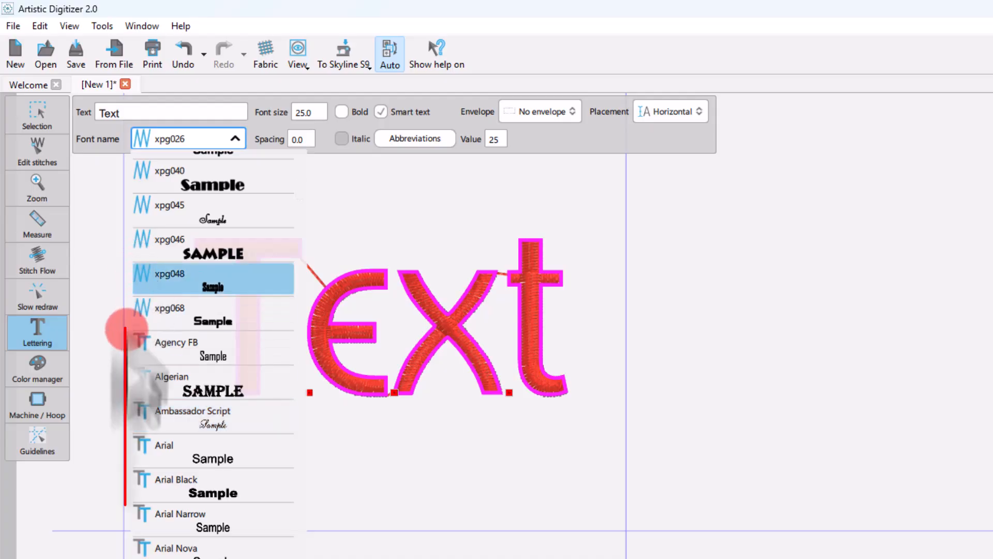
{"action": "scroll", "coordinate": [218, 355], "scroll_direction": "down", "scroll_amount": 5}
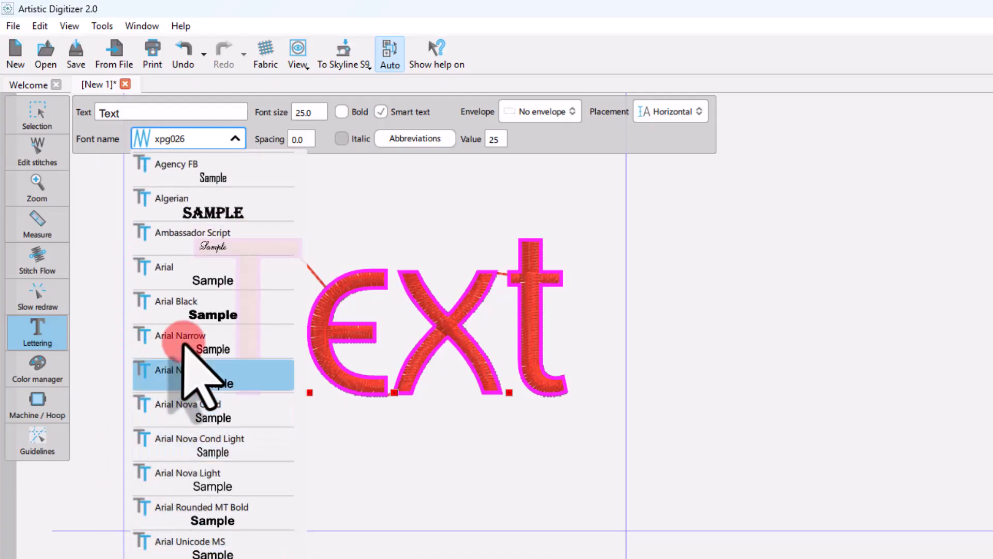
{"action": "scroll", "coordinate": [195, 382], "scroll_direction": "up", "scroll_amount": 13}
{"action": "scroll", "coordinate": [183, 344], "scroll_direction": "up", "scroll_amount": 4}
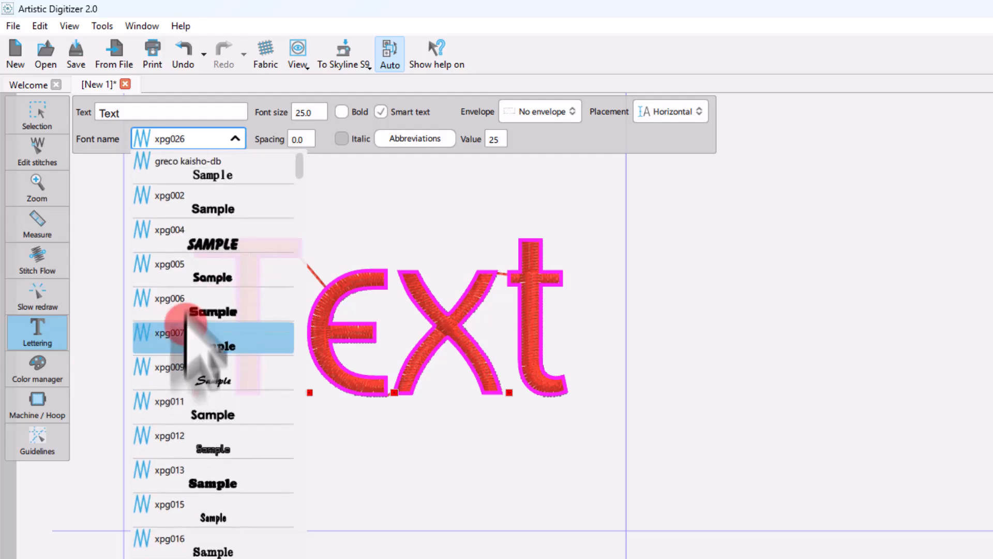
{"action": "left_click", "coordinate": [197, 194]}
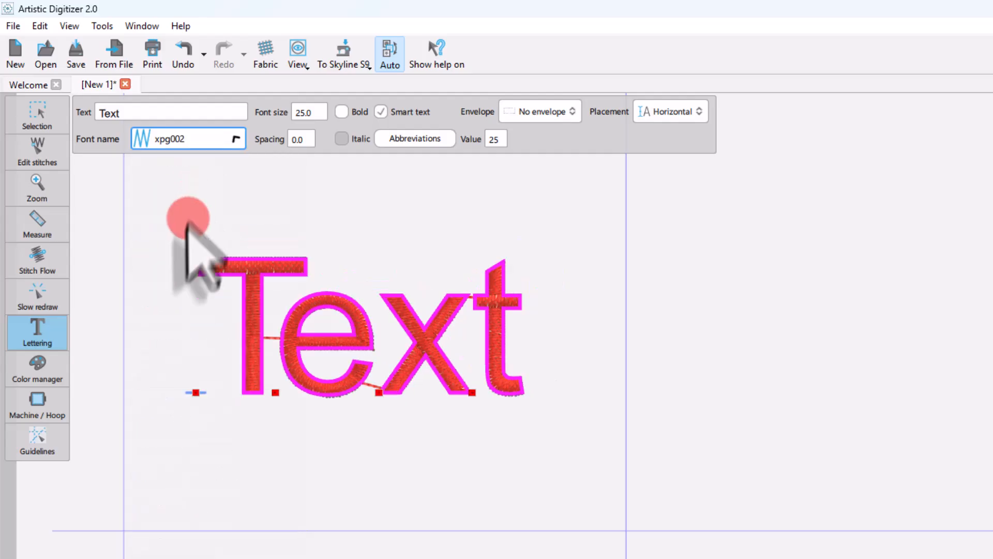
Step: Try the embroidery fonts xpg009, xpg040 and xpg030 on the lettering
{"action": "left_click", "coordinate": [176, 137]}
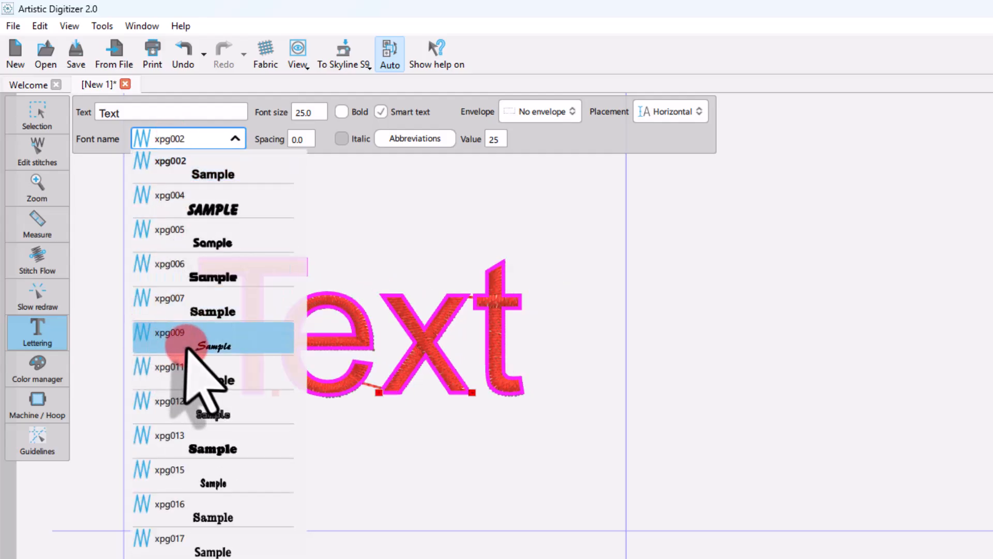
{"action": "left_click", "coordinate": [187, 346]}
{"action": "left_click", "coordinate": [142, 137]}
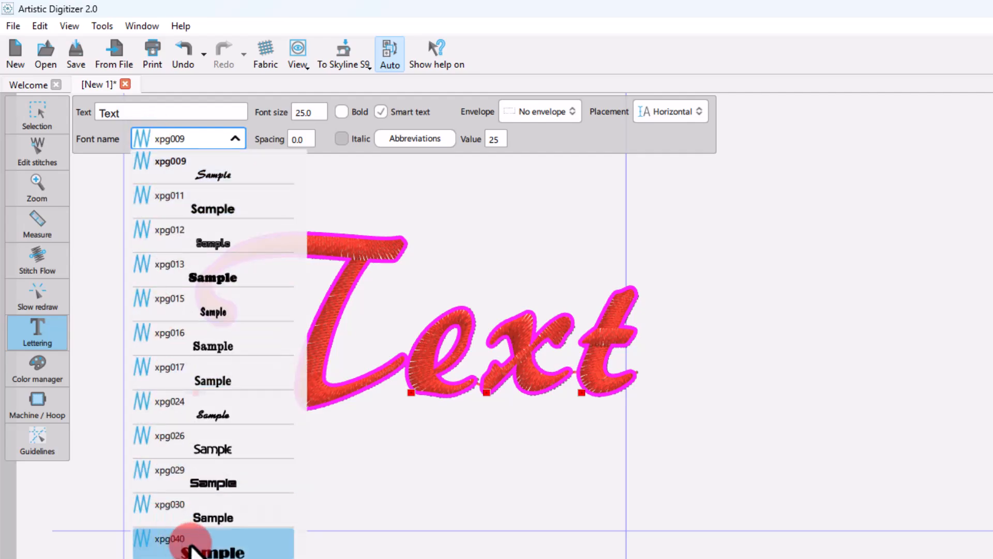
{"action": "left_click", "coordinate": [220, 549]}
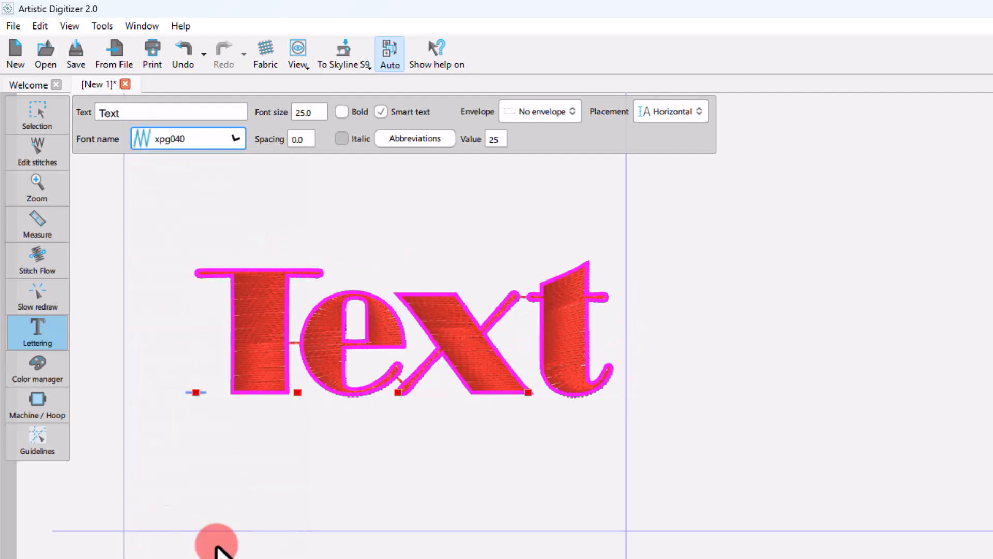
{"action": "left_click", "coordinate": [197, 139]}
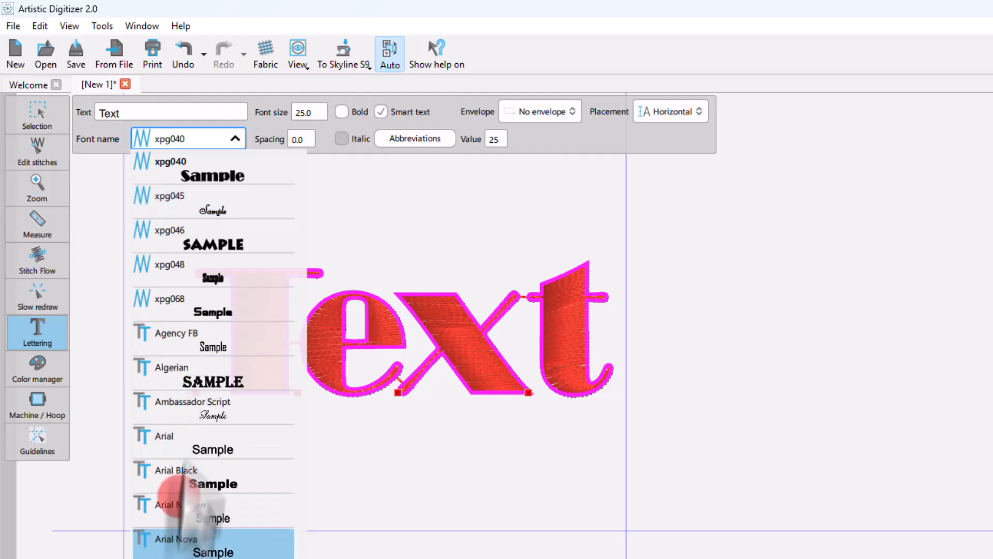
{"action": "scroll", "coordinate": [191, 282], "scroll_direction": "up", "scroll_amount": 5}
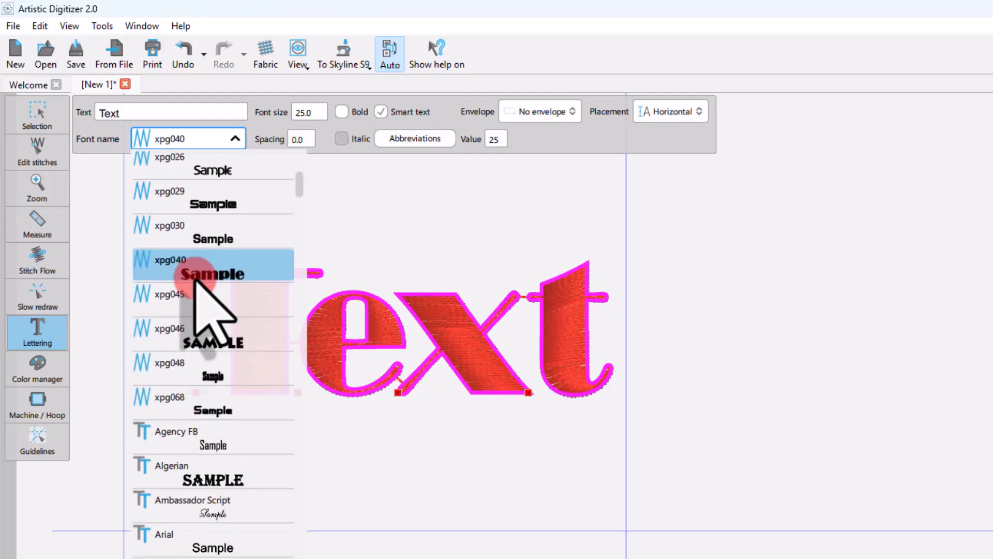
{"action": "left_click", "coordinate": [195, 272]}
Step: Apply the Bauhaus 93 TrueType font to the lettering
{"action": "left_click", "coordinate": [196, 138]}
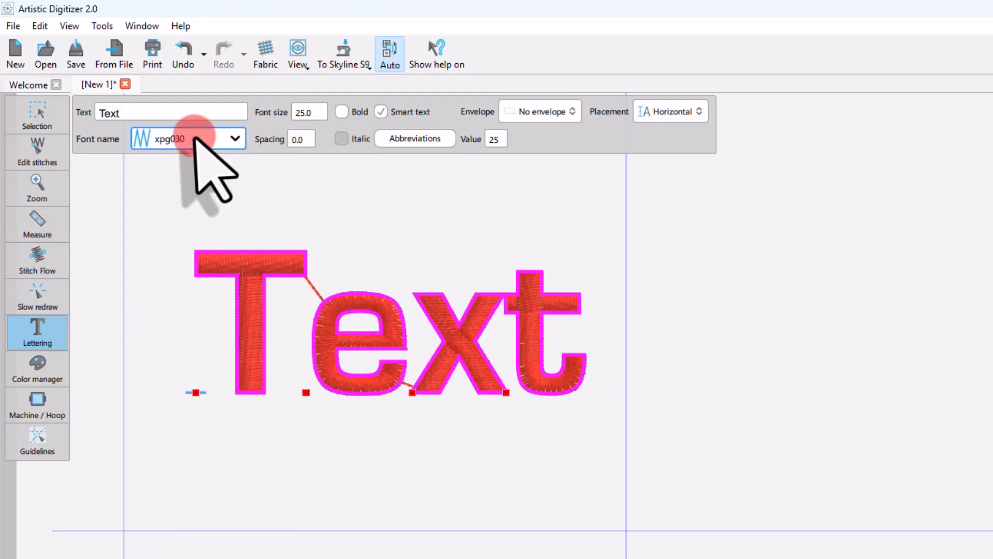
{"action": "left_click", "coordinate": [179, 367]}
{"action": "scroll", "coordinate": [179, 368], "scroll_direction": "down", "scroll_amount": 10}
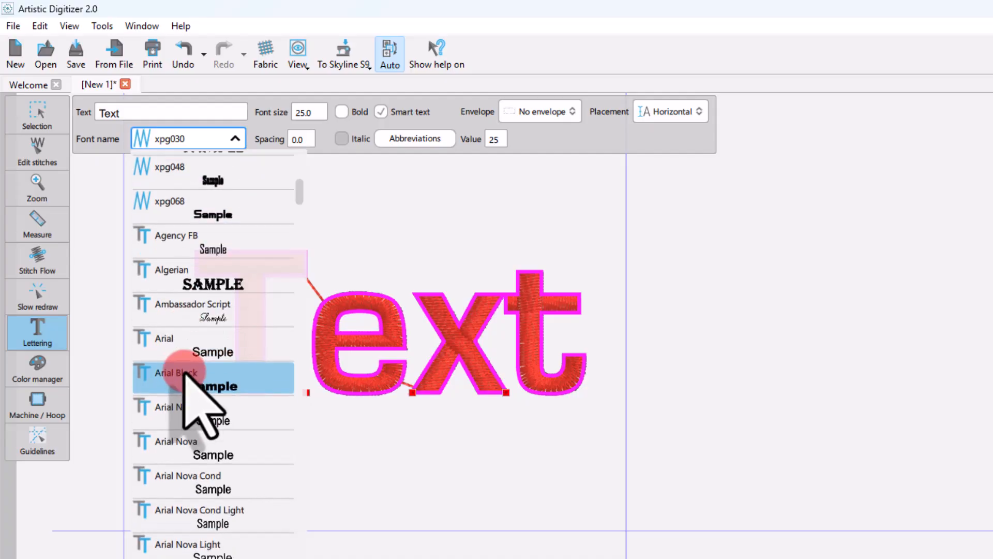
{"action": "scroll", "coordinate": [181, 368], "scroll_direction": "down", "scroll_amount": 5}
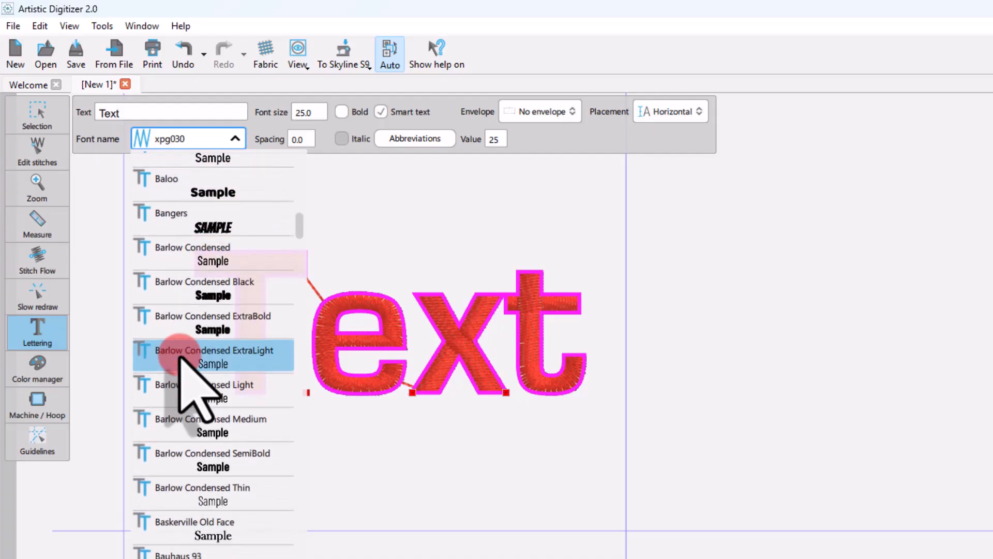
{"action": "left_click", "coordinate": [155, 555]}
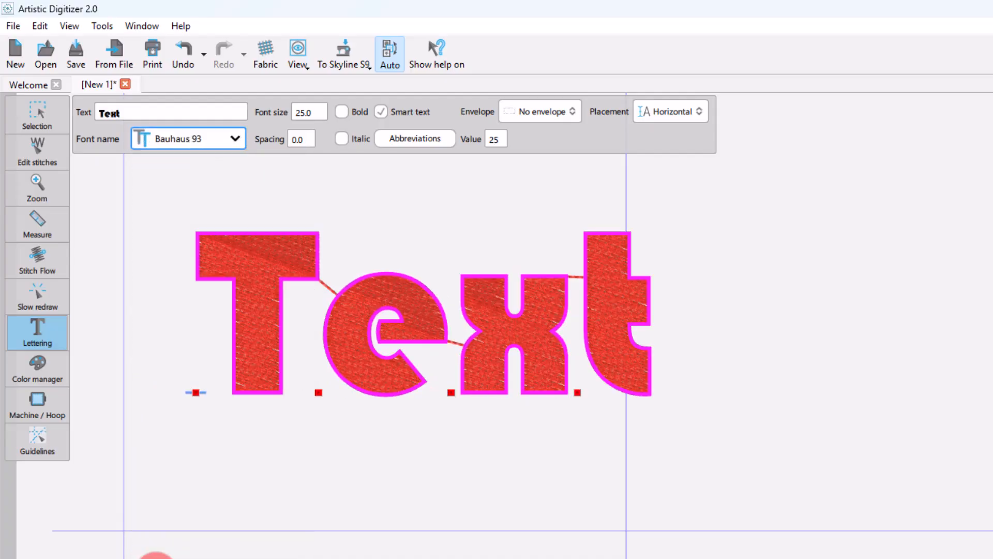
Step: Step through the fonts after Bauhaus 93 and set the lettering to Berlin Sans FB
{"action": "key", "text": "Down"}
{"action": "key", "text": "Down"}
{"action": "key", "text": "Down"}
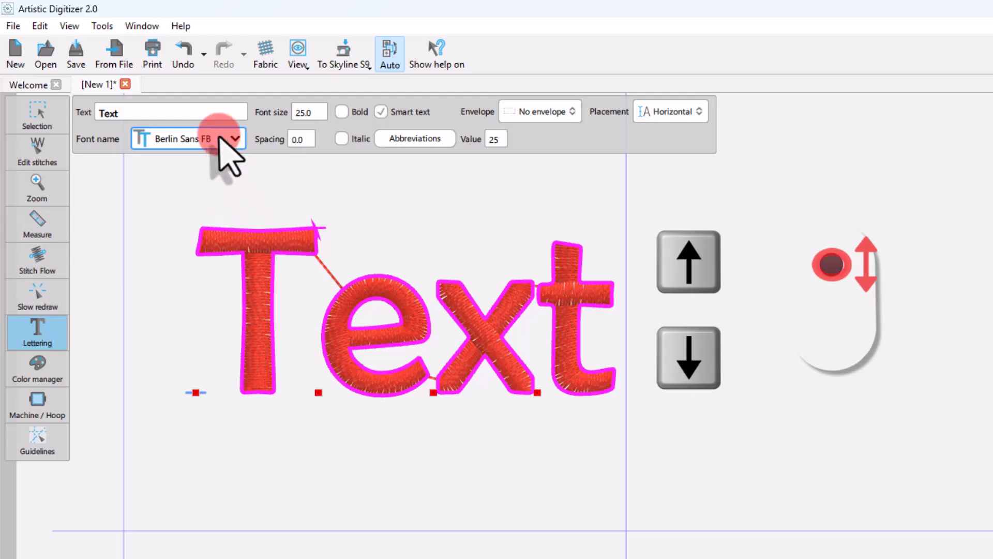
Step: Apply Bodoni MT Black to the lettering and step through the following fonts as far as Calibri
{"action": "left_click", "coordinate": [221, 139]}
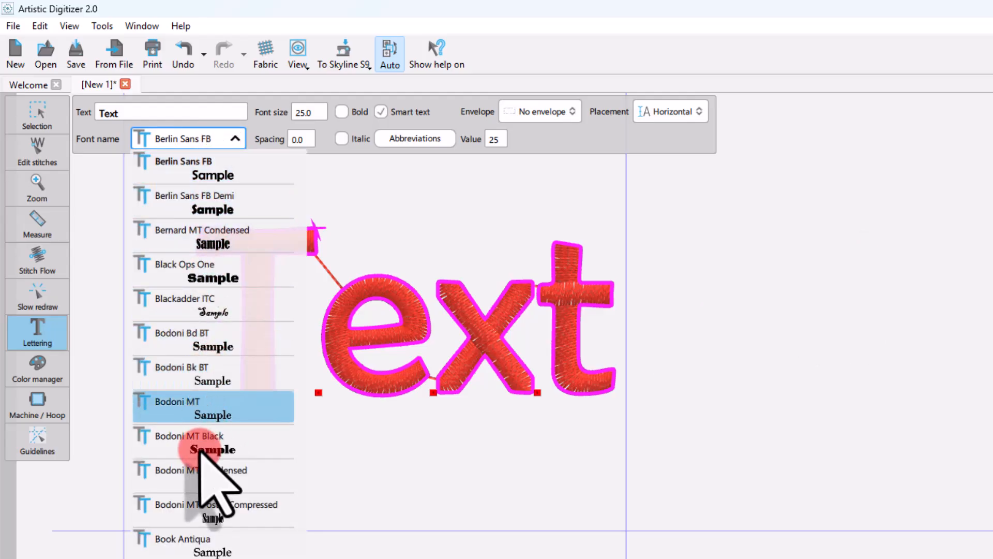
{"action": "left_click", "coordinate": [202, 444]}
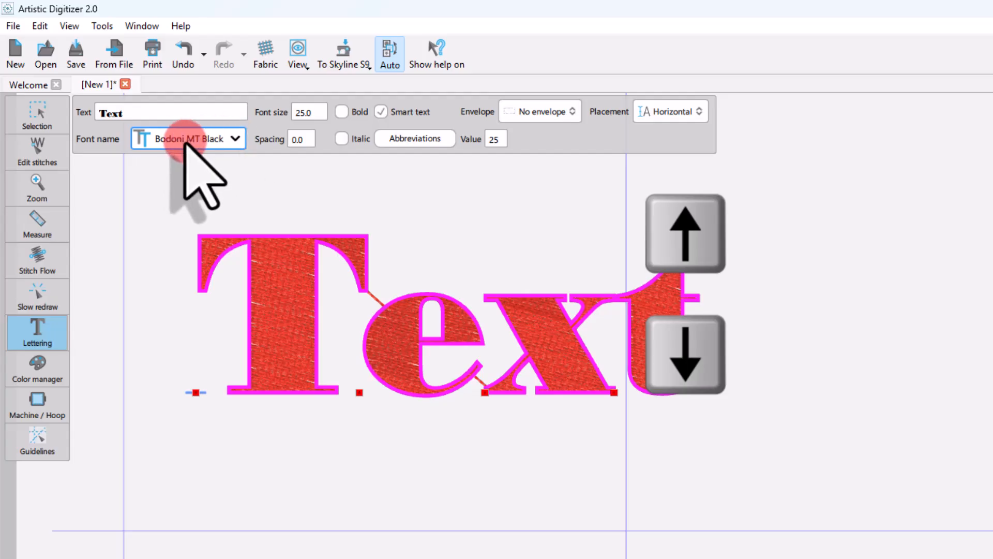
{"action": "scroll", "coordinate": [185, 145], "scroll_direction": "down", "scroll_amount": 1}
{"action": "scroll", "coordinate": [185, 145], "scroll_direction": "down", "scroll_amount": 4}
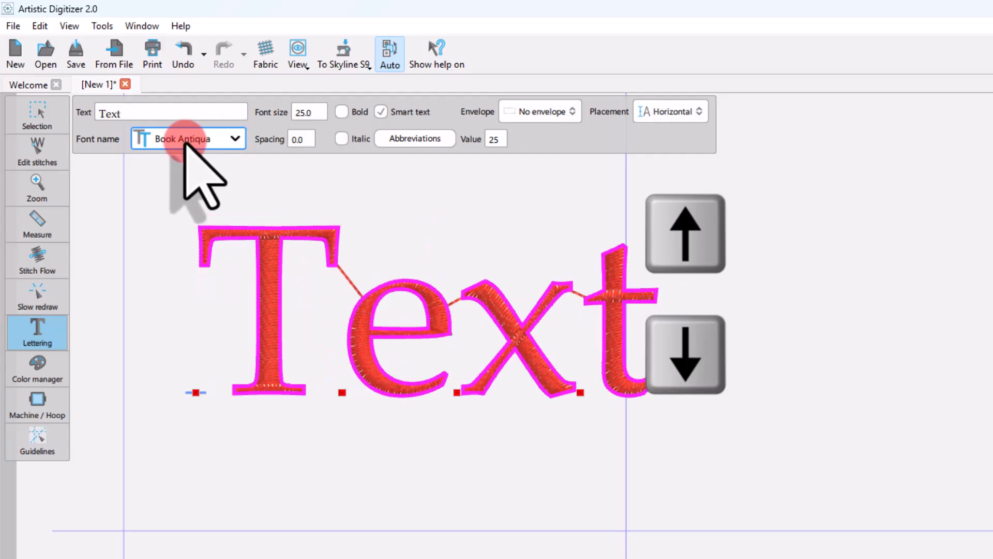
{"action": "scroll", "coordinate": [186, 145], "scroll_direction": "down", "scroll_amount": 4}
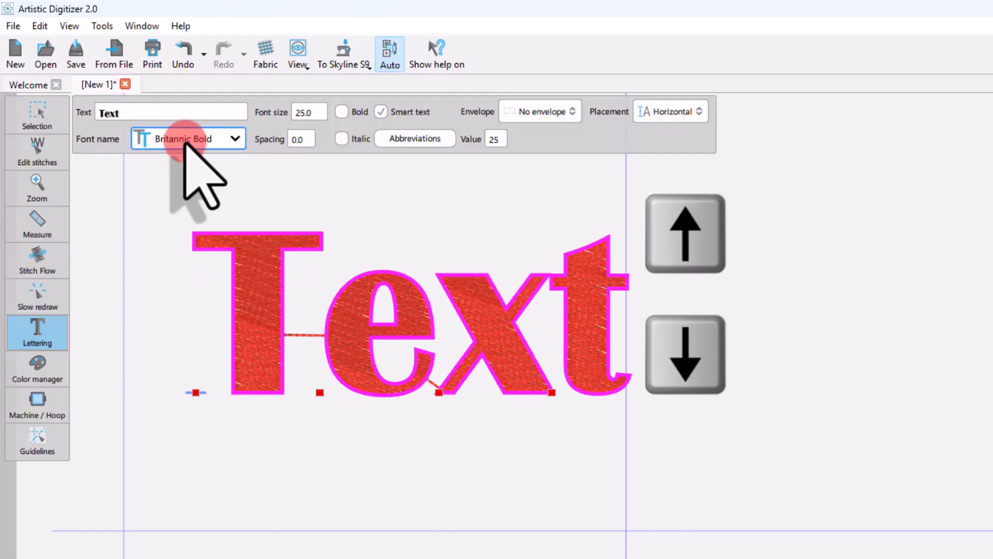
{"action": "scroll", "coordinate": [185, 145], "scroll_direction": "down", "scroll_amount": 2}
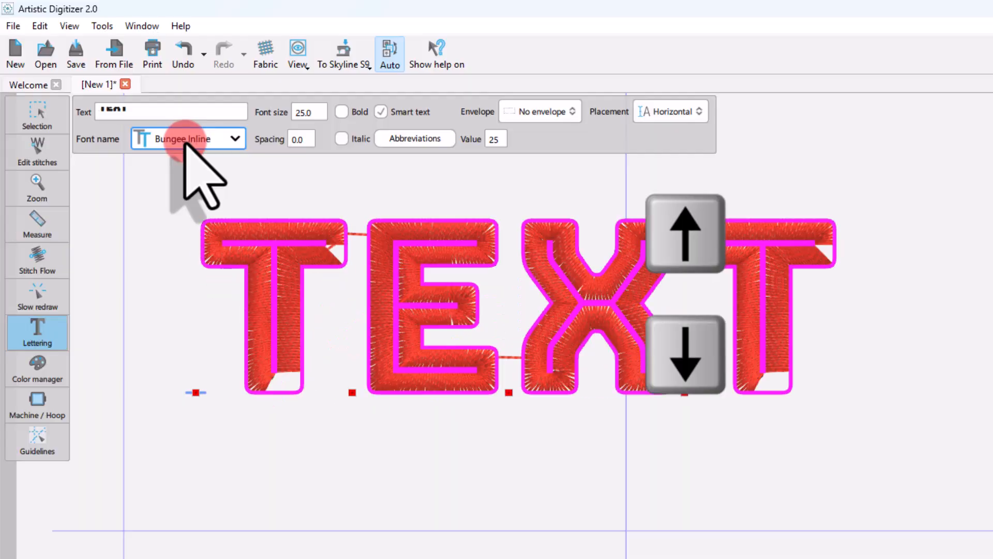
{"action": "scroll", "coordinate": [184, 144], "scroll_direction": "down", "scroll_amount": 1}
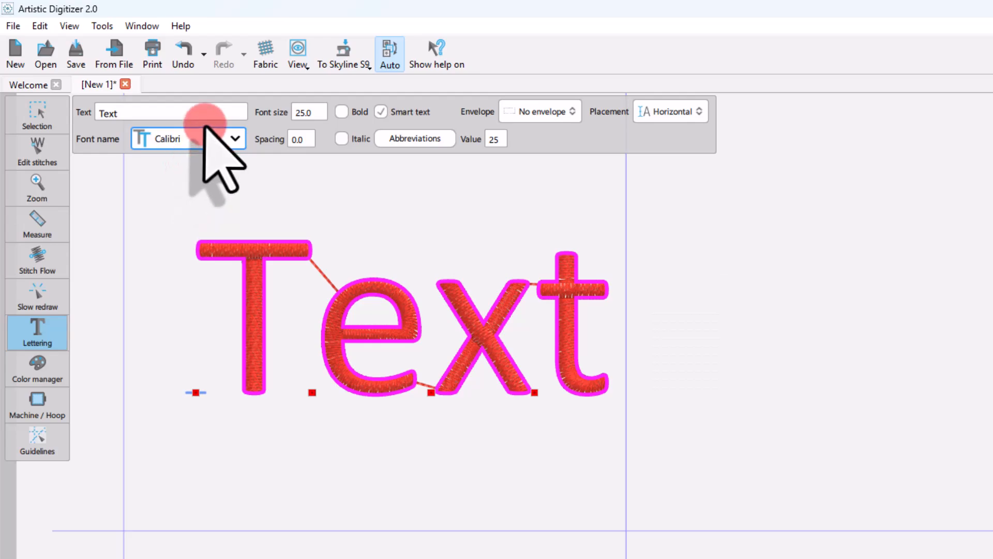
Step: Step through the fonts after Calibri and set the lettering to Colonna MT
{"action": "scroll", "coordinate": [213, 138], "scroll_direction": "down", "scroll_amount": 2}
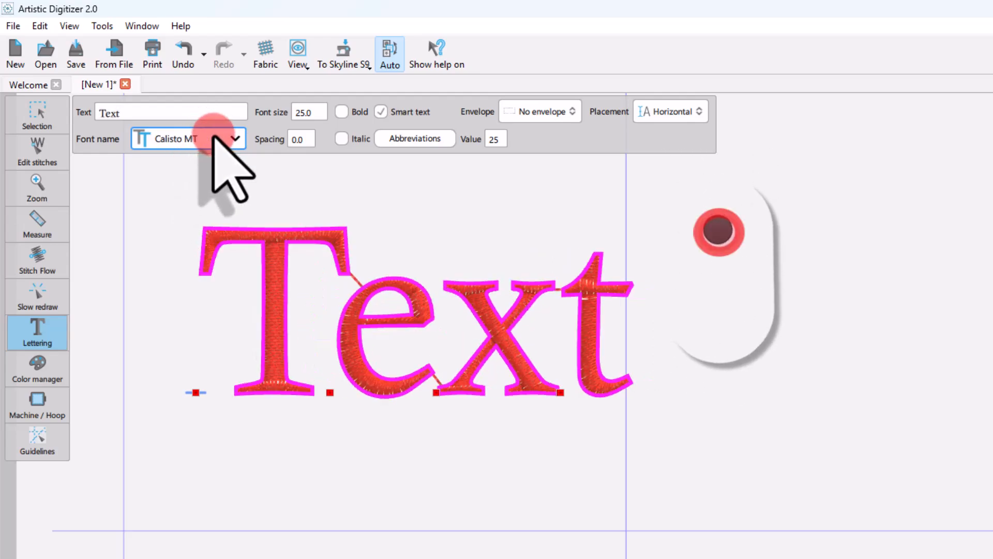
{"action": "scroll", "coordinate": [214, 137], "scroll_direction": "down", "scroll_amount": 1}
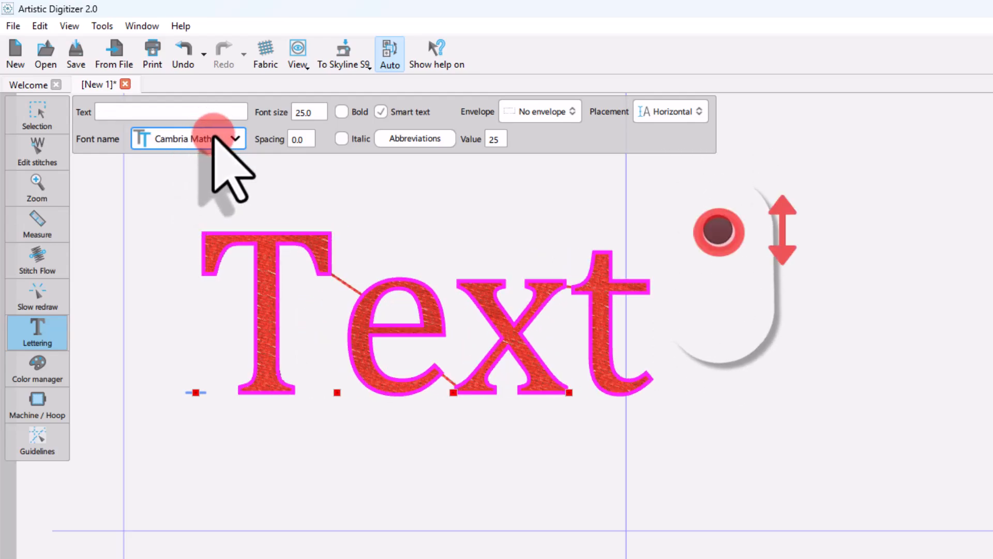
{"action": "scroll", "coordinate": [214, 137], "scroll_direction": "down", "scroll_amount": 3}
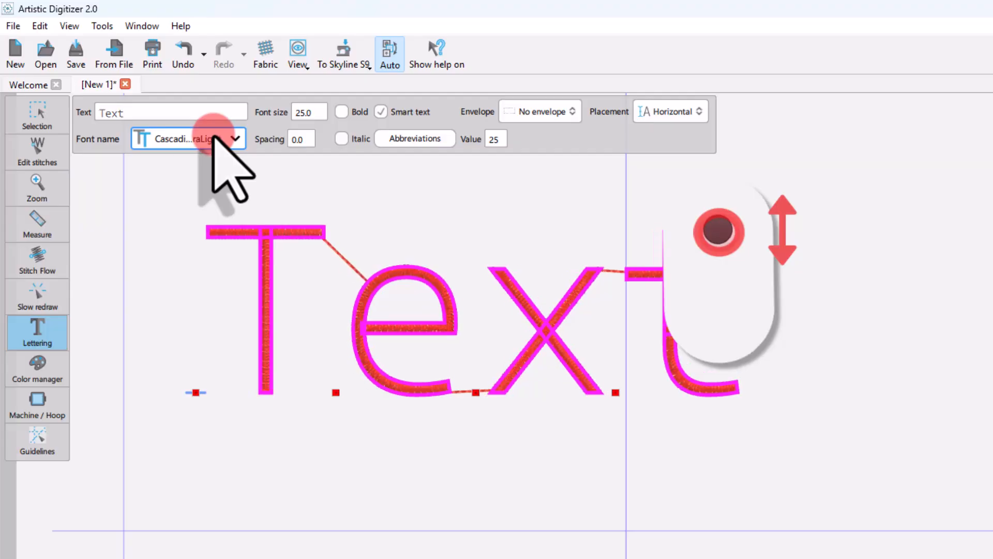
{"action": "scroll", "coordinate": [214, 137], "scroll_direction": "down", "scroll_amount": 4}
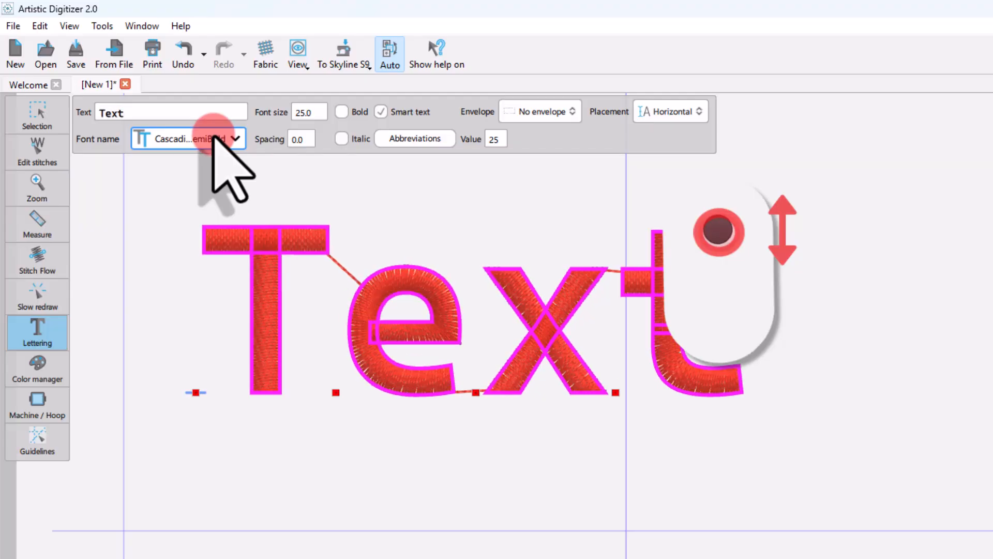
{"action": "scroll", "coordinate": [214, 138], "scroll_direction": "down", "scroll_amount": 1}
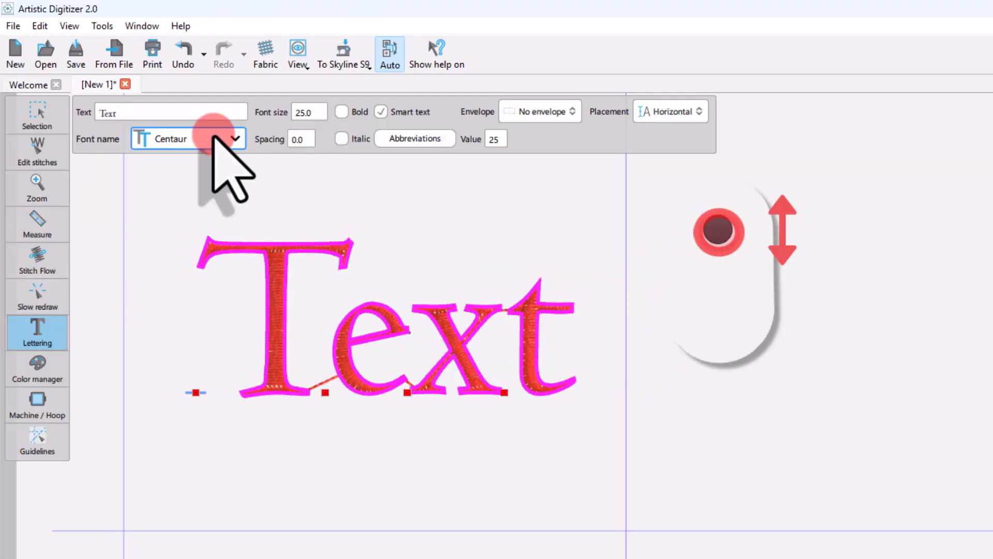
{"action": "scroll", "coordinate": [214, 137], "scroll_direction": "down", "scroll_amount": 4}
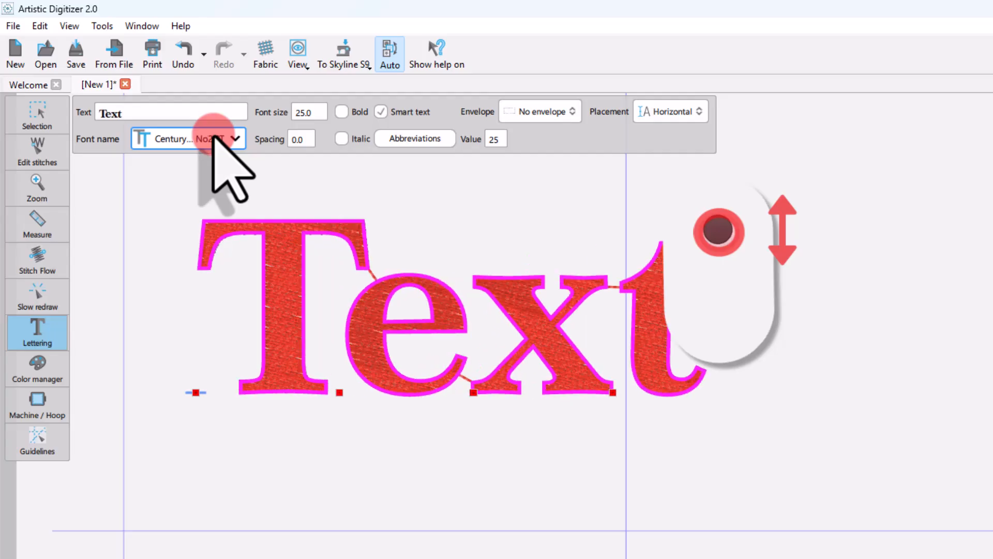
{"action": "scroll", "coordinate": [214, 137], "scroll_direction": "down", "scroll_amount": 1}
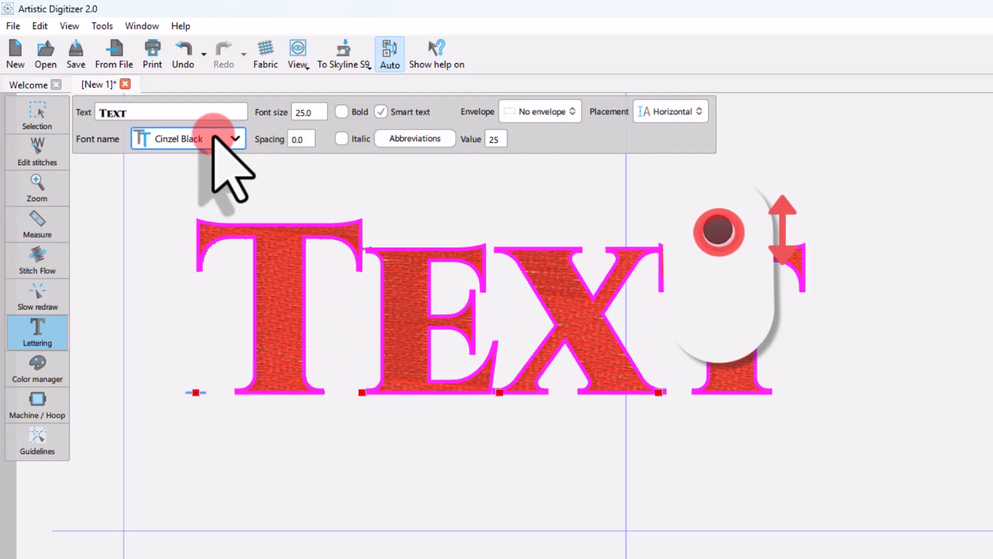
{"action": "scroll", "coordinate": [214, 137], "scroll_direction": "down", "scroll_amount": 1}
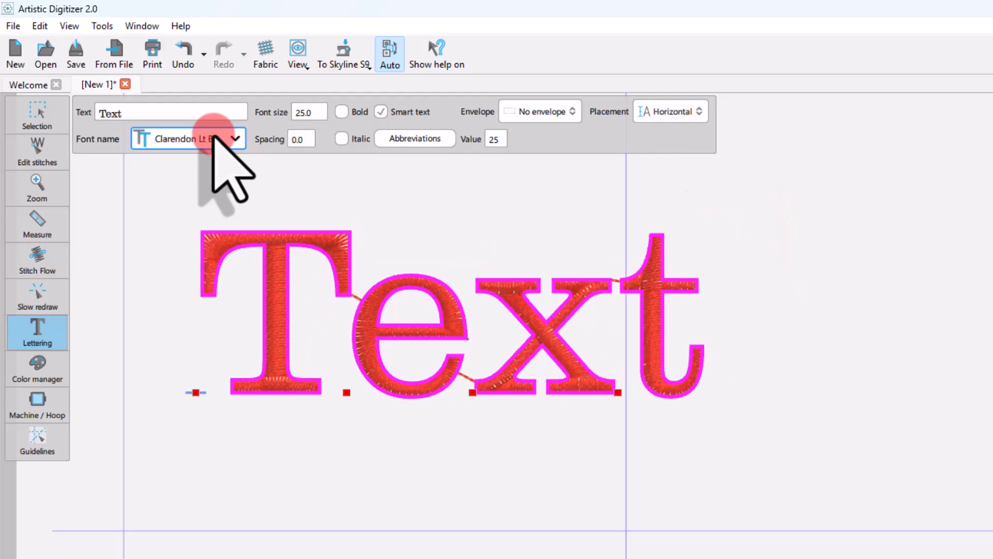
{"action": "scroll", "coordinate": [214, 137], "scroll_direction": "down", "scroll_amount": 2}
{"action": "scroll", "coordinate": [213, 137], "scroll_direction": "up", "scroll_amount": 1}
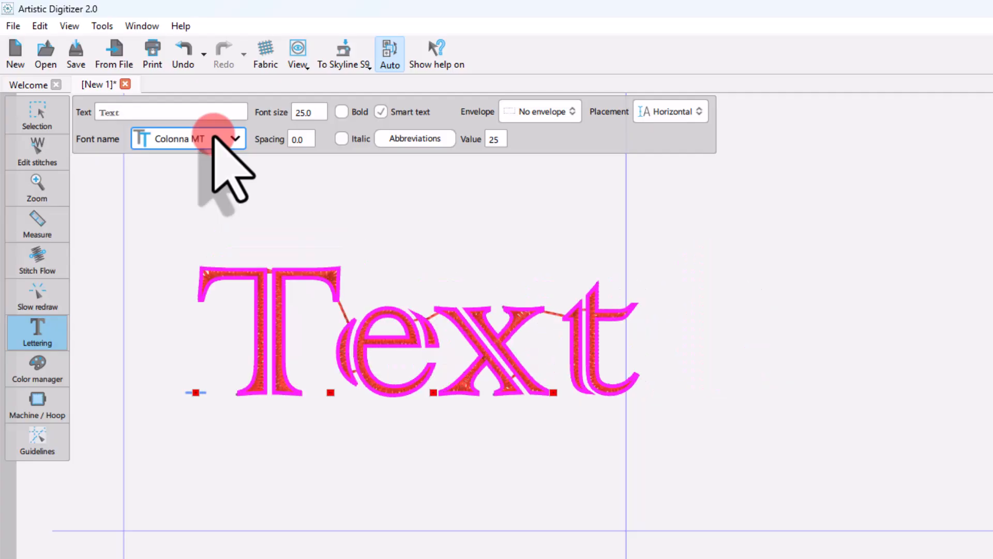
Step: Make the lettering bold and italic, and change its font to the embroidery font xpg002
{"action": "left_click", "coordinate": [341, 111]}
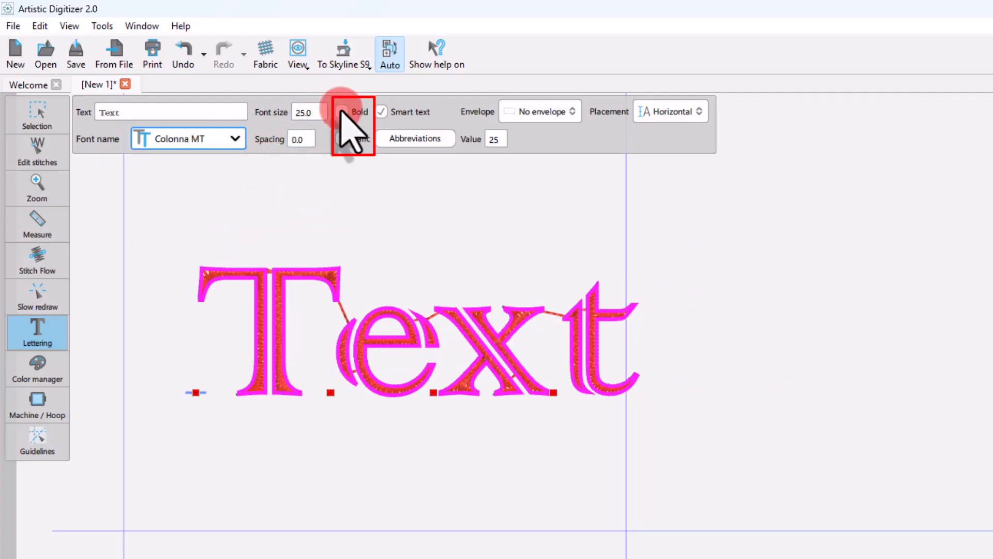
{"action": "left_click", "coordinate": [342, 138]}
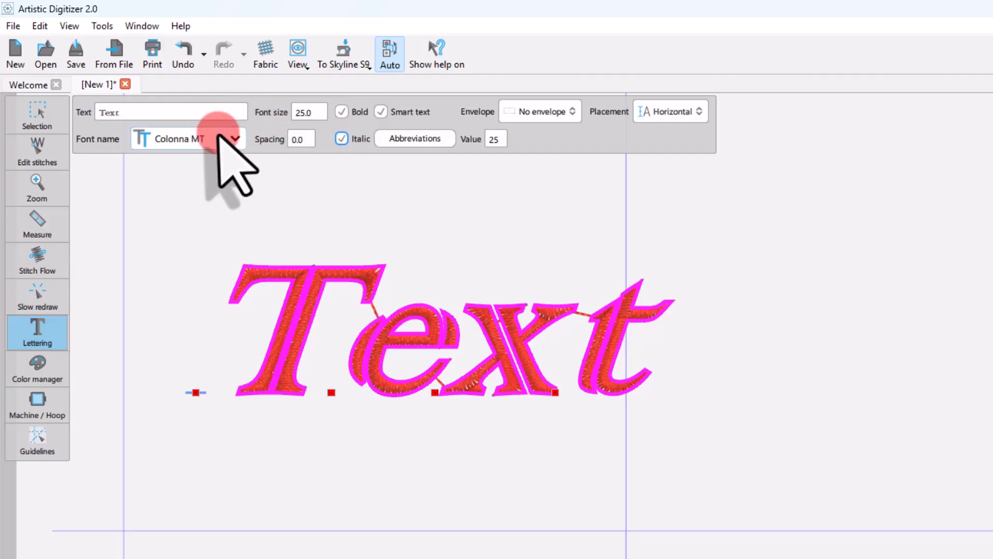
{"action": "left_click", "coordinate": [219, 137]}
{"action": "scroll", "coordinate": [219, 136], "scroll_direction": "down", "scroll_amount": 15}
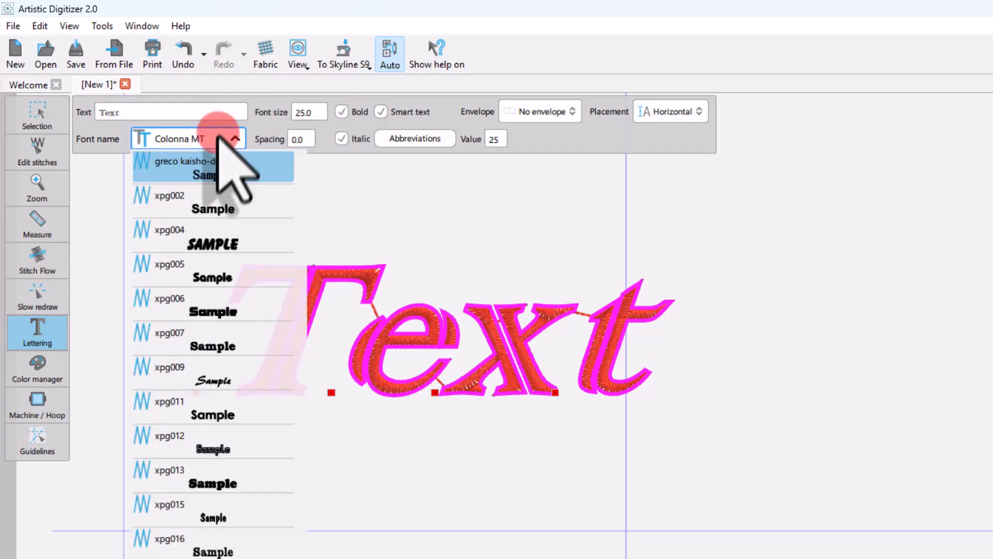
{"action": "left_click", "coordinate": [196, 203]}
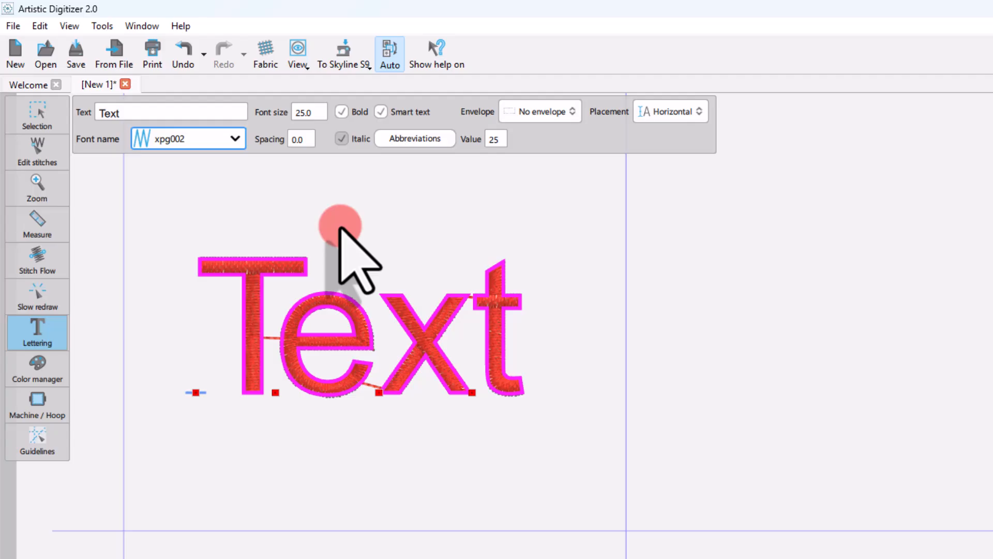
Step: Widen the lettering's letter spacing in stages to 2.0, 3.0 and finally 4.0
{"action": "double_click", "coordinate": [297, 139]}
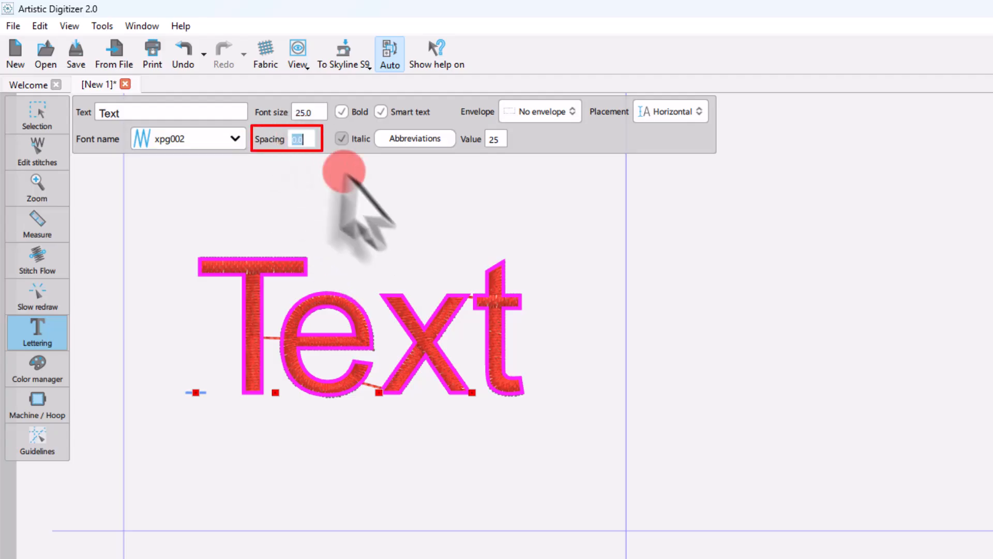
{"action": "key", "text": "Return"}
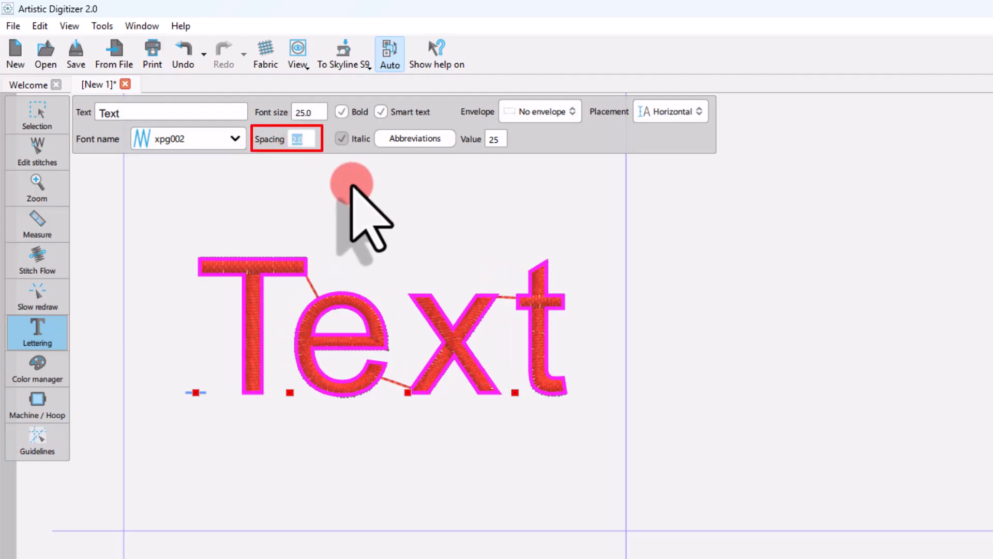
{"action": "type", "text": "3"}
{"action": "key", "text": "Return"}
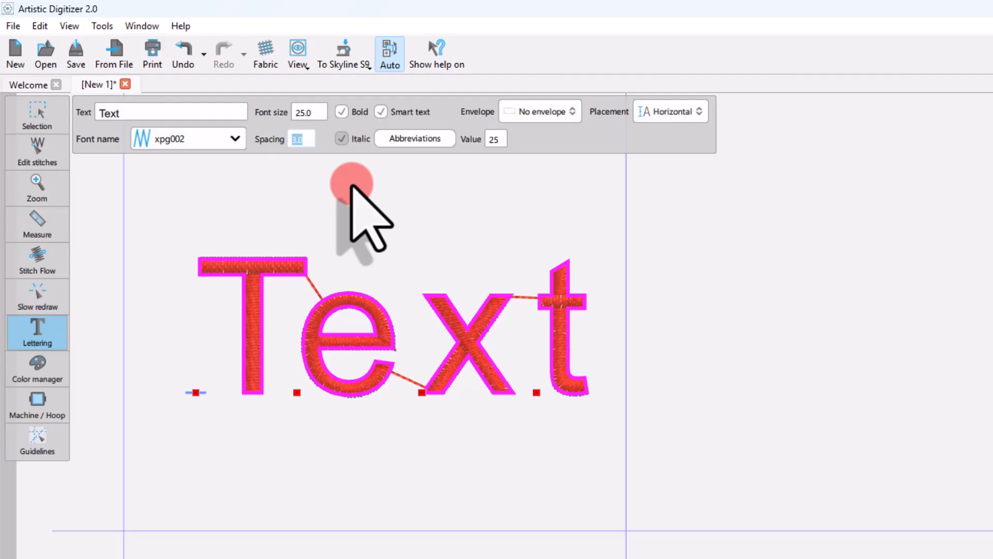
{"action": "key", "text": "Return"}
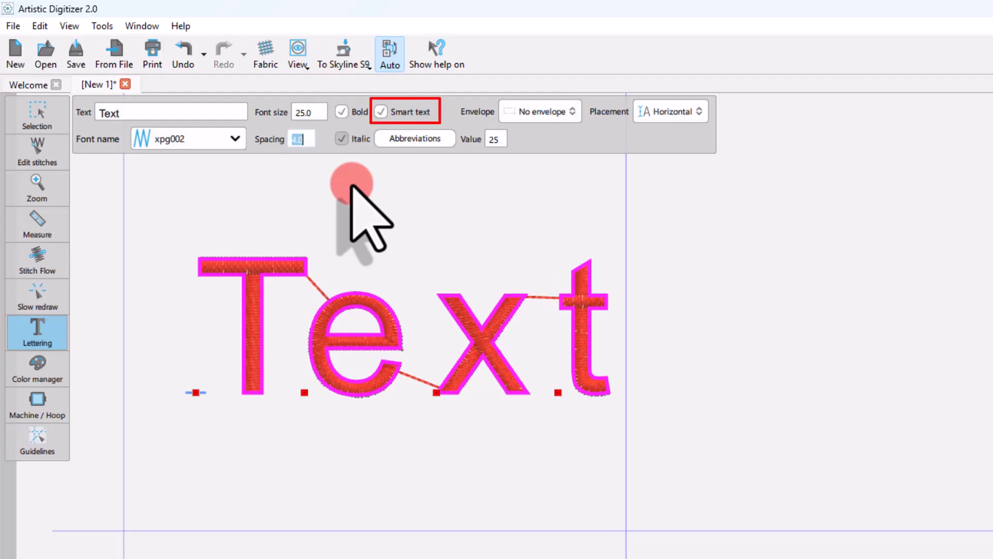
Step: Extend the lettering text to "Text ©" using the Smart text shorthand for the copyright symbol
{"action": "left_click", "coordinate": [402, 113]}
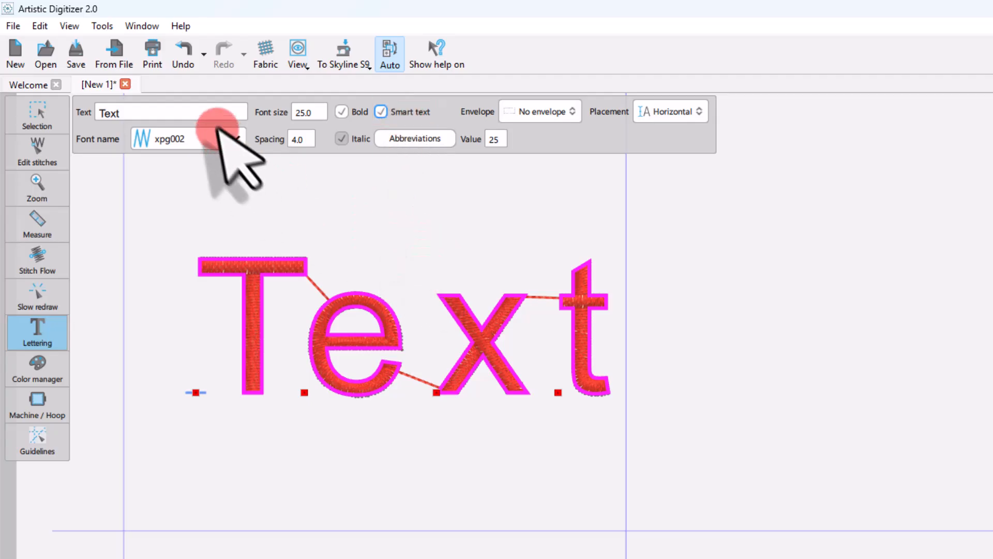
{"action": "left_click", "coordinate": [205, 116]}
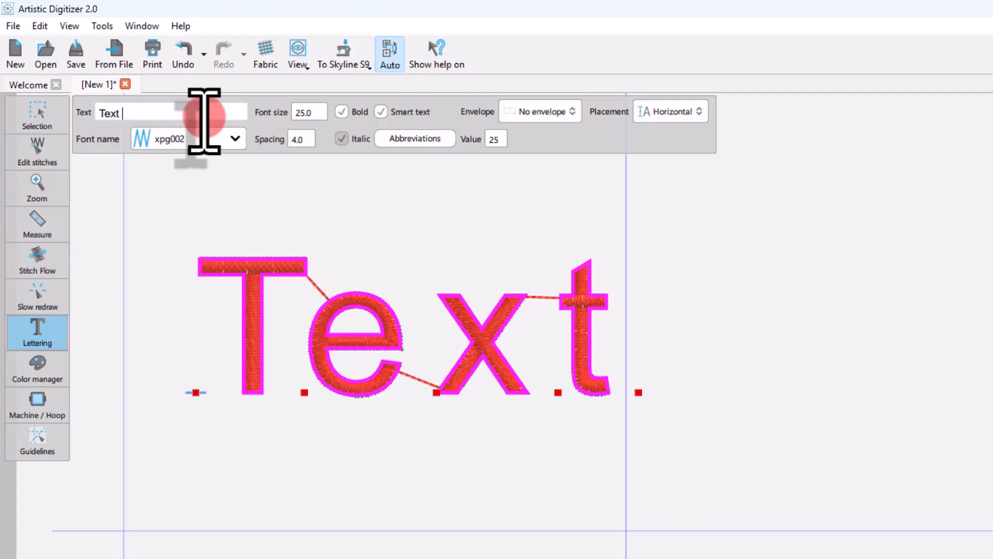
{"action": "type", "text": "(c"}
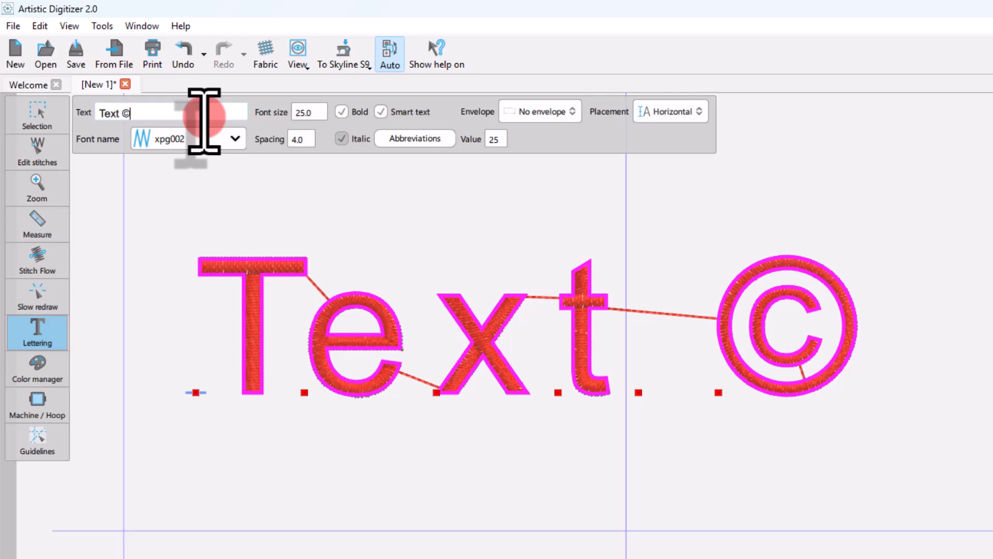
Step: Try Envelope 06 and Envelope 08 on the lettering and restore No envelope
{"action": "left_click", "coordinate": [541, 113]}
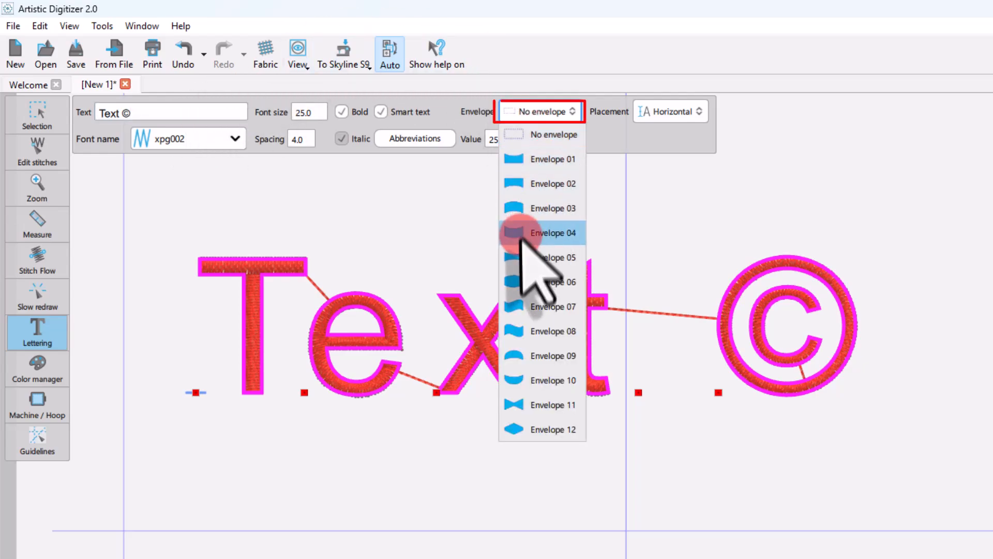
{"action": "left_click", "coordinate": [540, 287]}
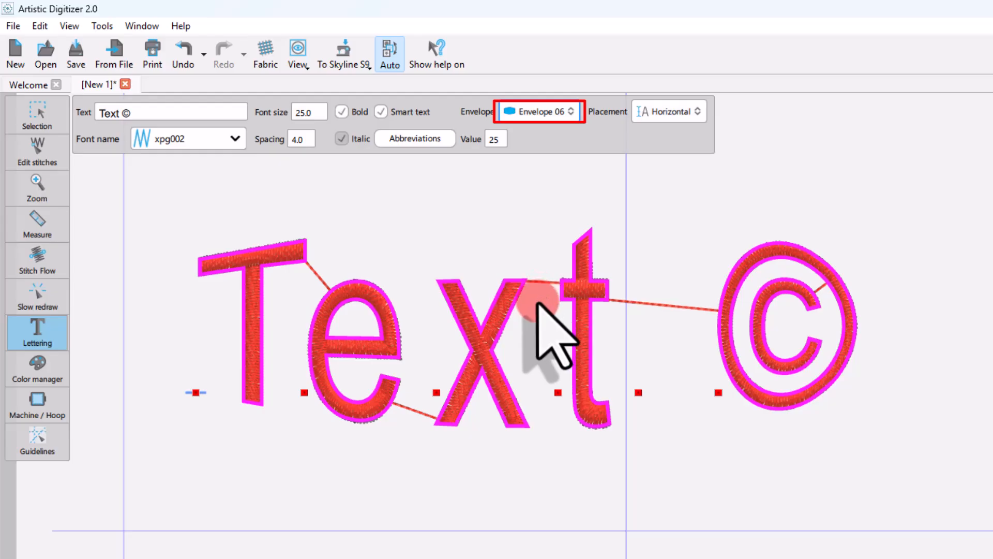
{"action": "left_click", "coordinate": [542, 111]}
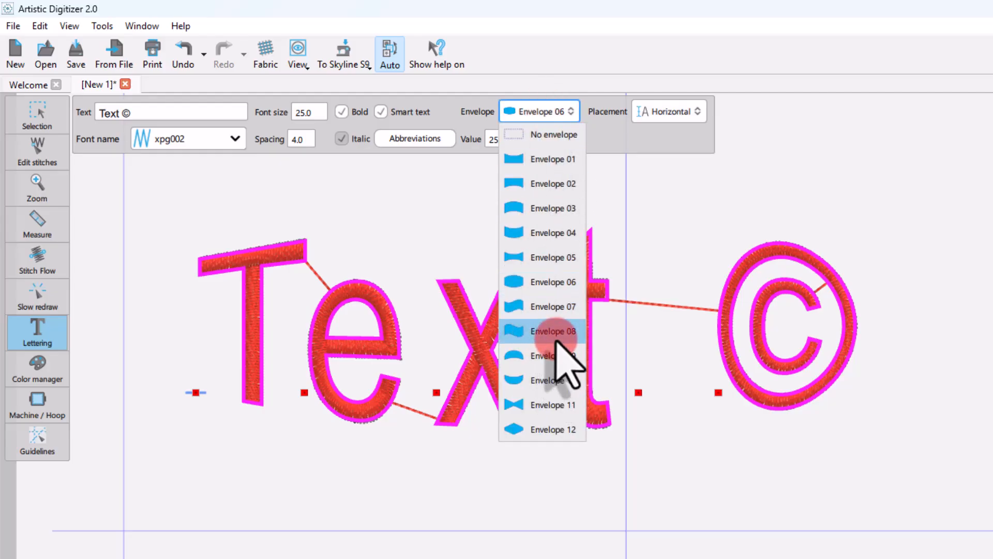
{"action": "left_click", "coordinate": [551, 331]}
{"action": "left_click", "coordinate": [537, 110]}
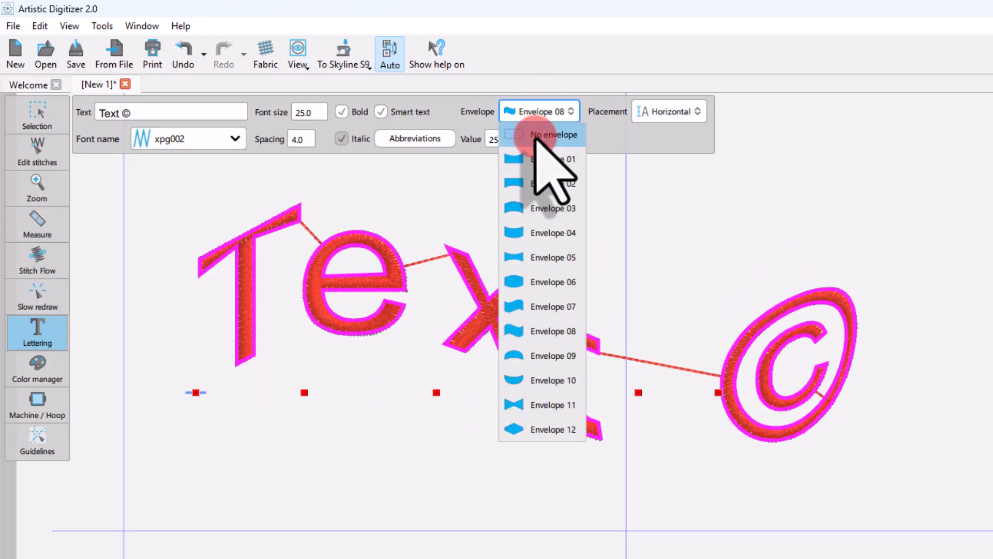
{"action": "left_click", "coordinate": [536, 131]}
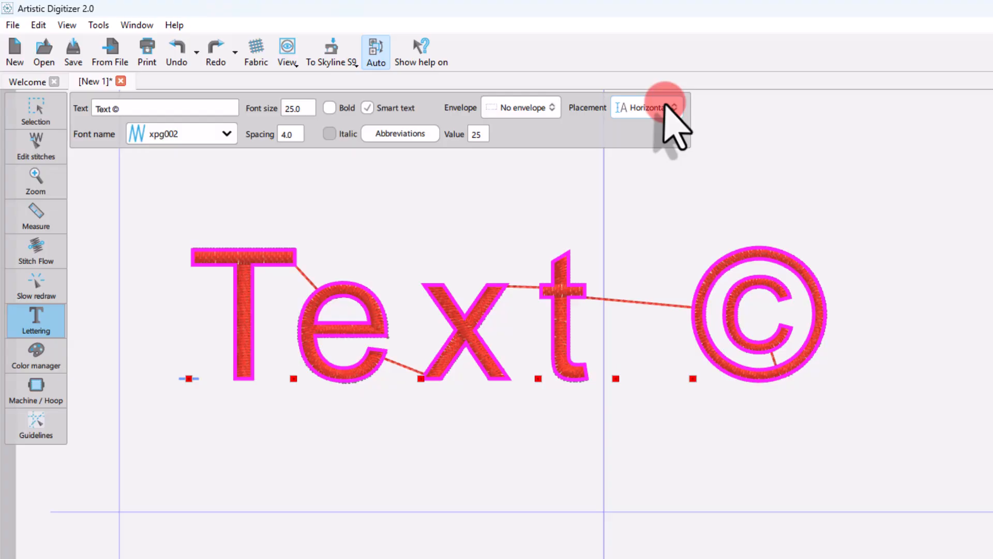
Step: Set the lettering placement to On line segment and lengthen the baseline so it slopes down to the lower right
{"action": "left_click", "coordinate": [668, 105]}
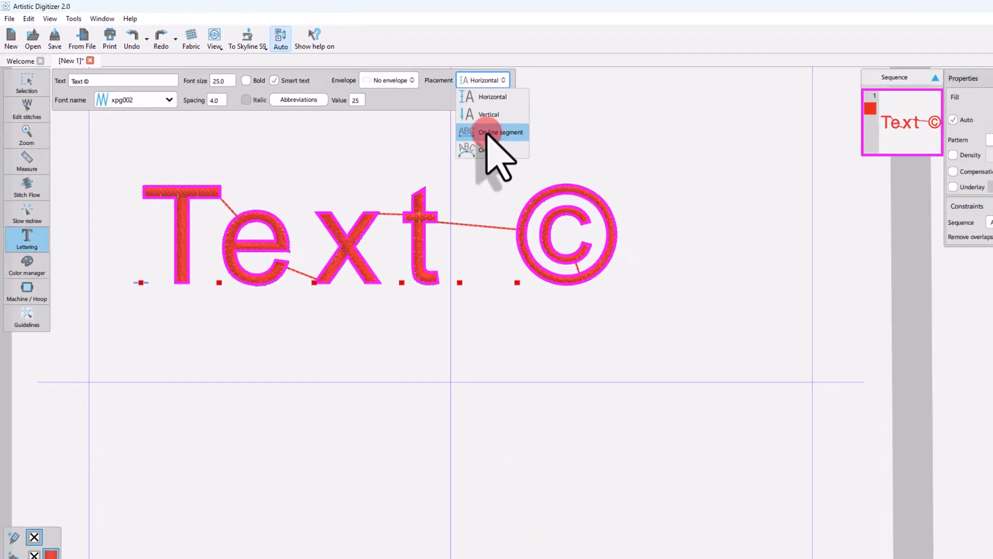
{"action": "left_click", "coordinate": [650, 174]}
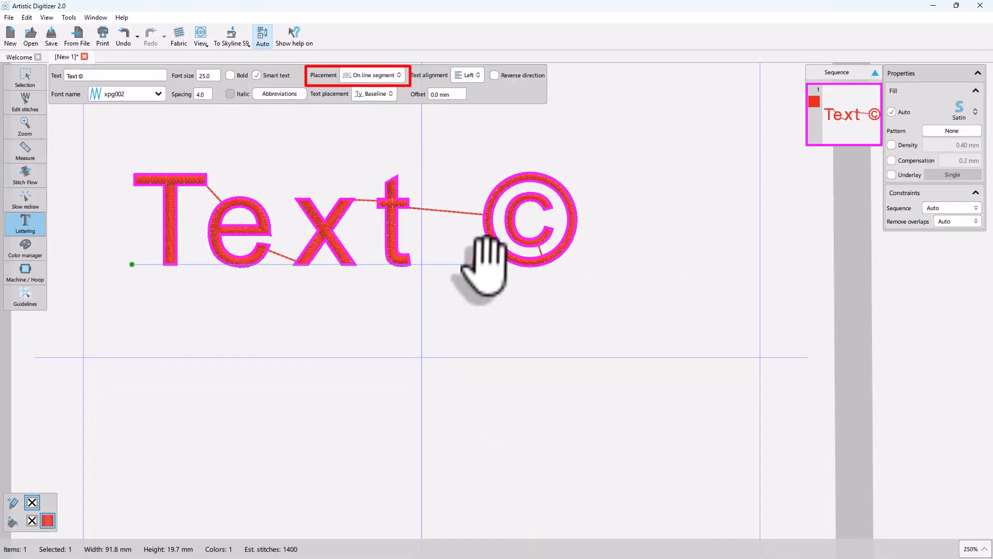
{"action": "left_click_drag", "start_coordinate": [481, 264], "coordinate": [702, 457]}
Step: Change the lettering placement to On arc
{"action": "left_click", "coordinate": [383, 75]}
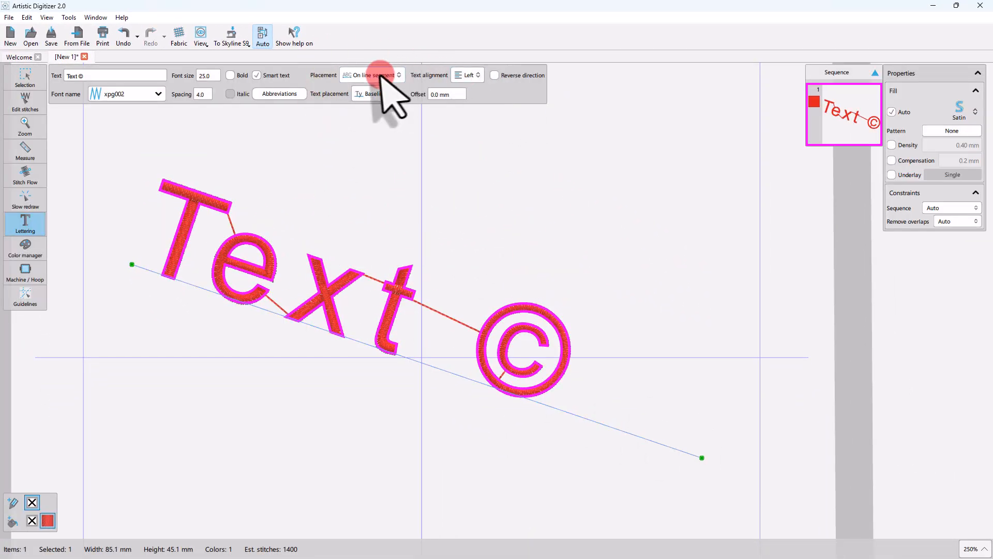
{"action": "left_click", "coordinate": [381, 138]}
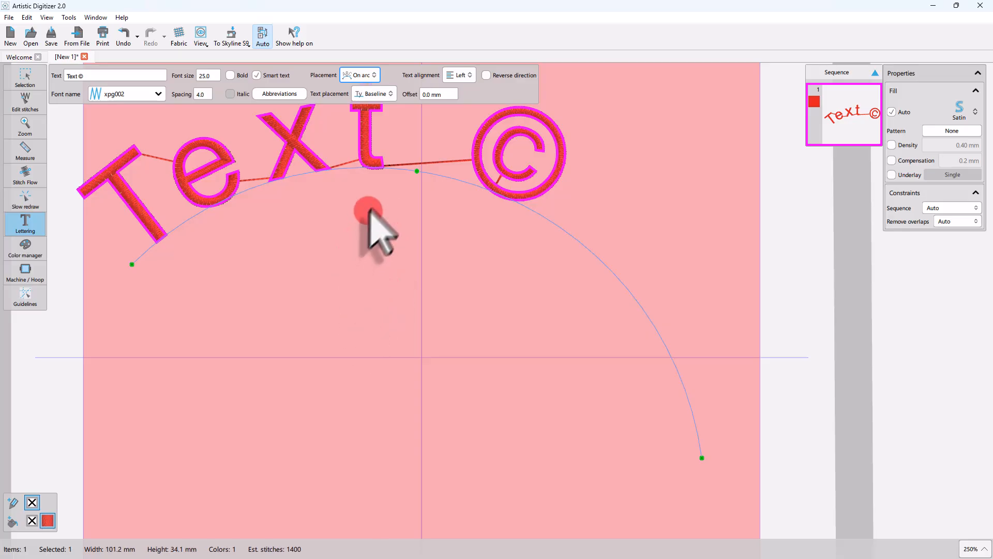
Step: Flatten the lettering's arc by lowering its middle point, and switch the placement back to Horizontal
{"action": "left_click_drag", "start_coordinate": [417, 170], "coordinate": [424, 295]}
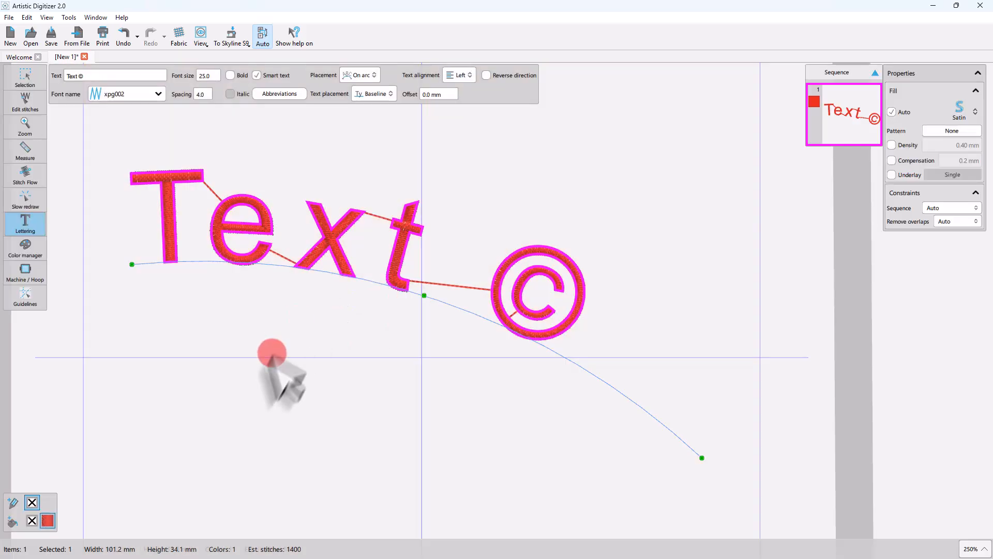
{"action": "left_click", "coordinate": [350, 72]}
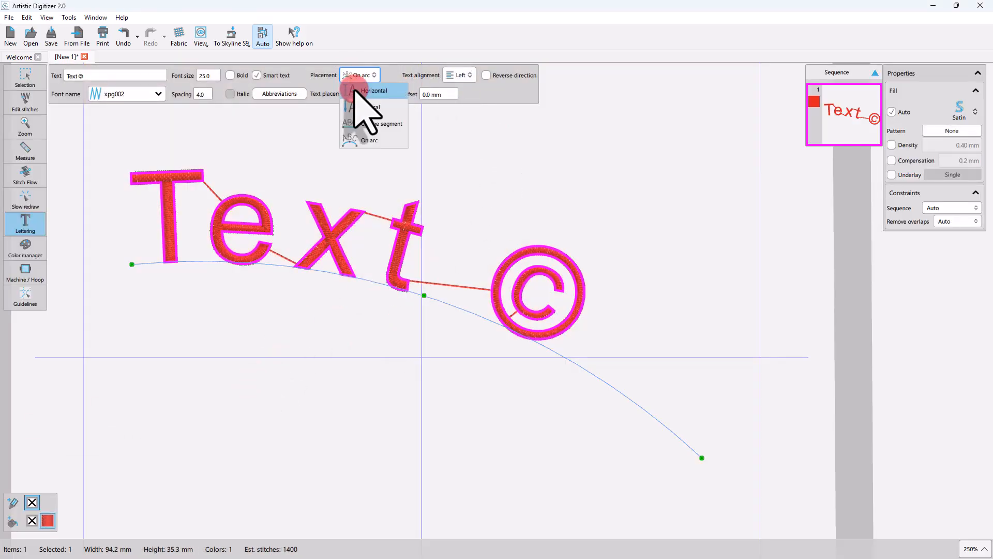
{"action": "left_click", "coordinate": [362, 97]}
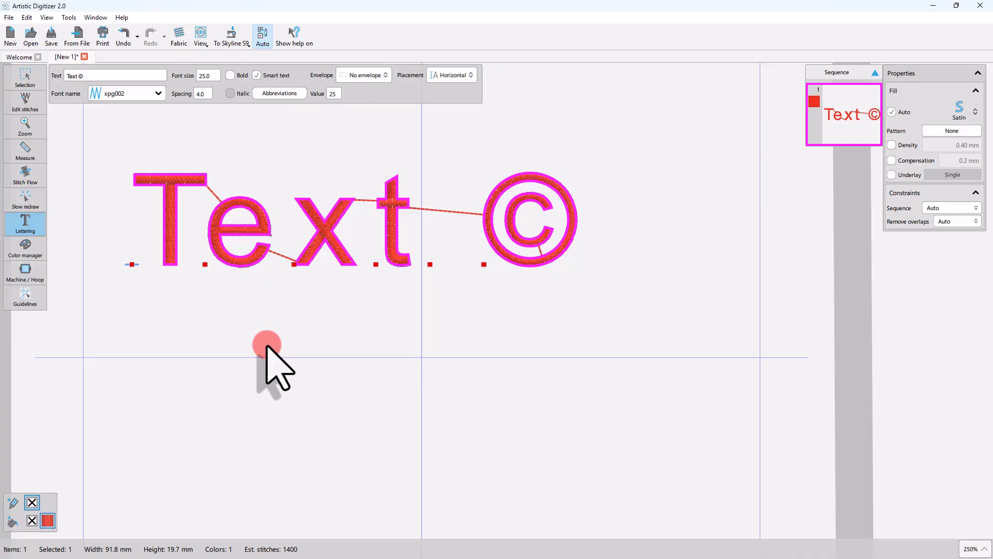
Step: Remove the copyright symbol so the lettering reads "Text", then finish lettering editing and deselect it
{"action": "key", "text": "BackSpace"}
{"action": "key", "text": "BackSpace"}
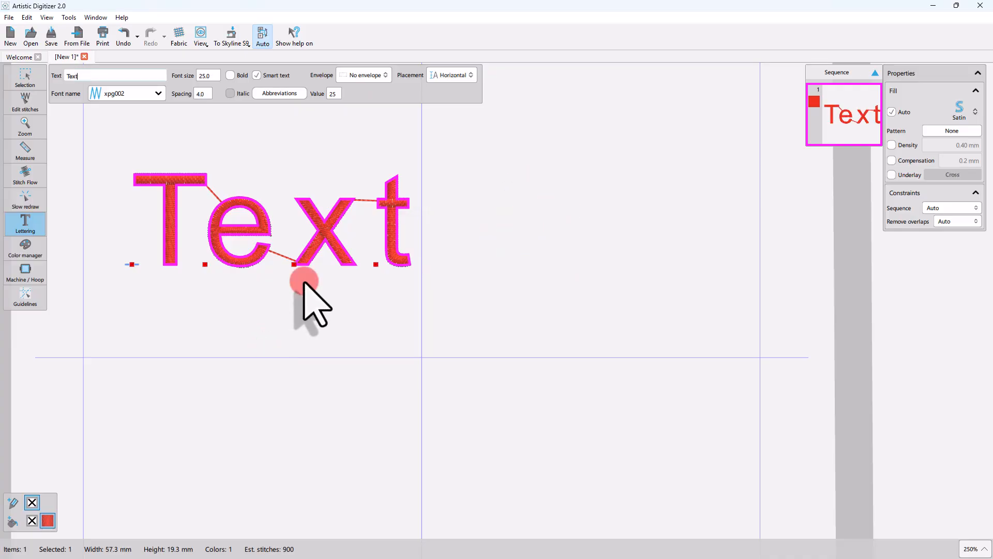
{"action": "left_click", "coordinate": [26, 78]}
{"action": "left_click", "coordinate": [29, 80]}
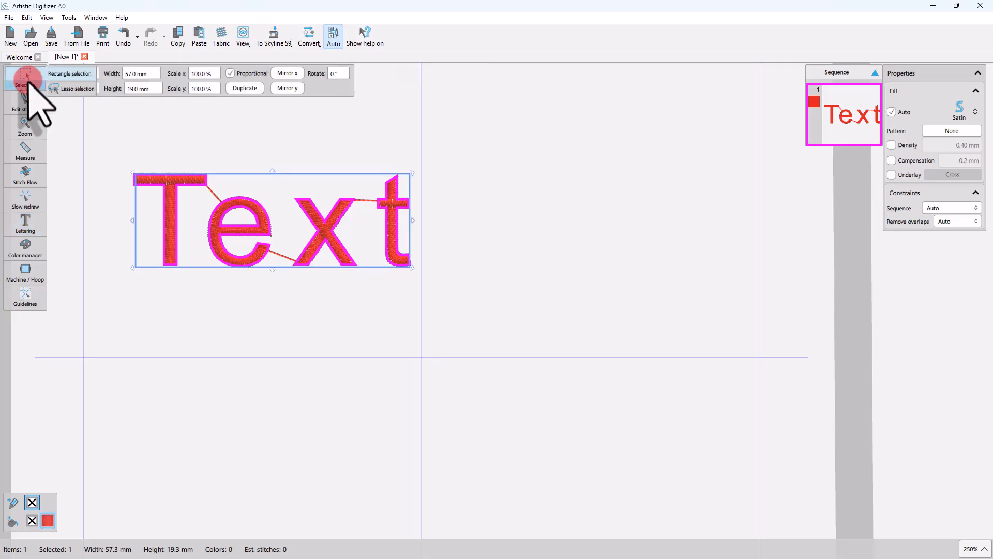
{"action": "left_click", "coordinate": [298, 363]}
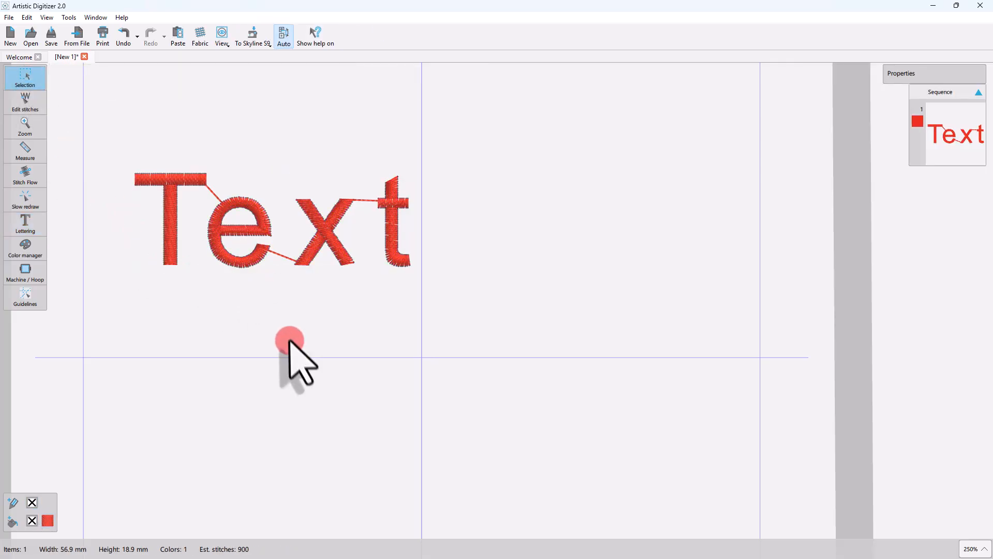
Step: Reopen the "Text" lettering for editing, try font xpg005, and set the font to xpg009
{"action": "left_click", "coordinate": [243, 263]}
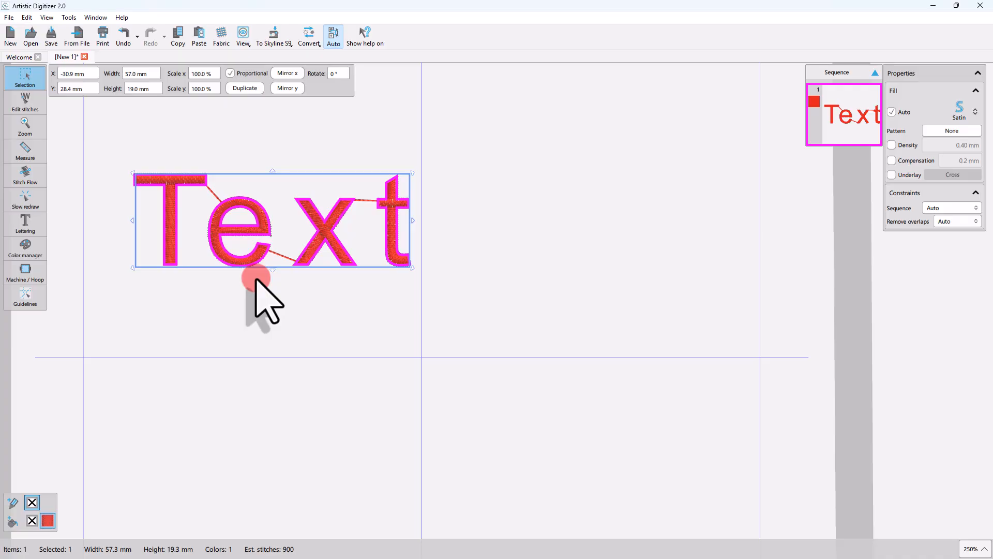
{"action": "left_click", "coordinate": [32, 227]}
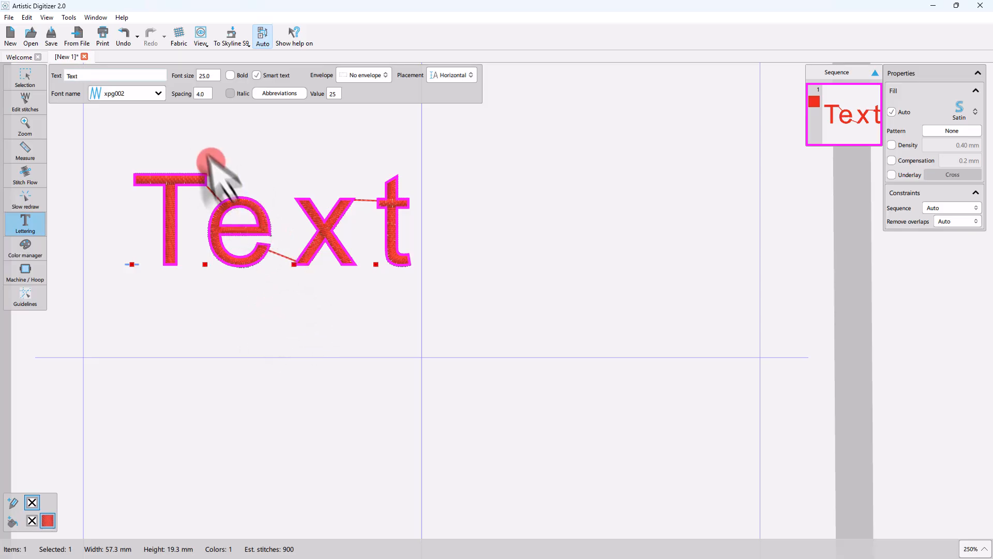
{"action": "left_click", "coordinate": [132, 94]}
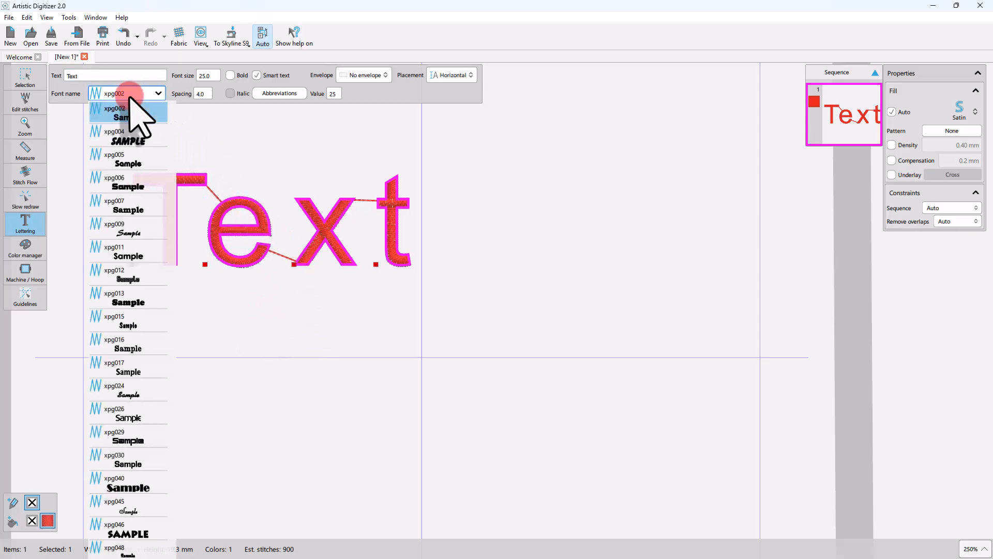
{"action": "left_click", "coordinate": [132, 155]}
{"action": "left_click", "coordinate": [137, 94]}
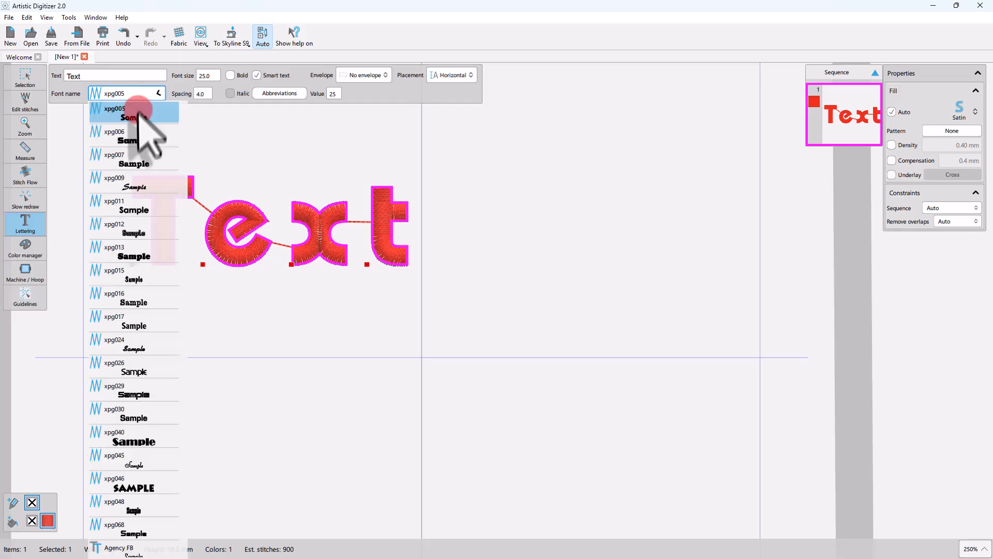
{"action": "left_click", "coordinate": [136, 184]}
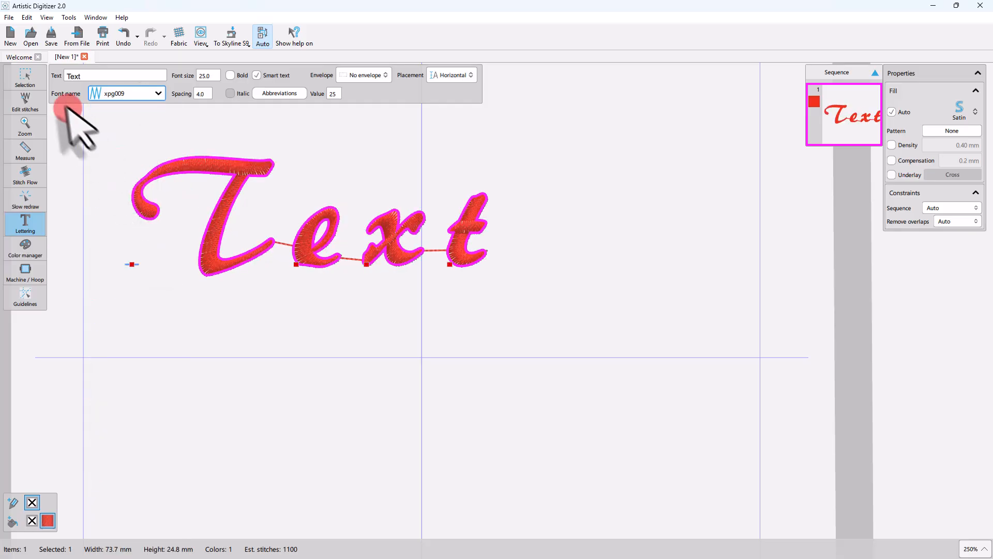
{"action": "left_click", "coordinate": [24, 82]}
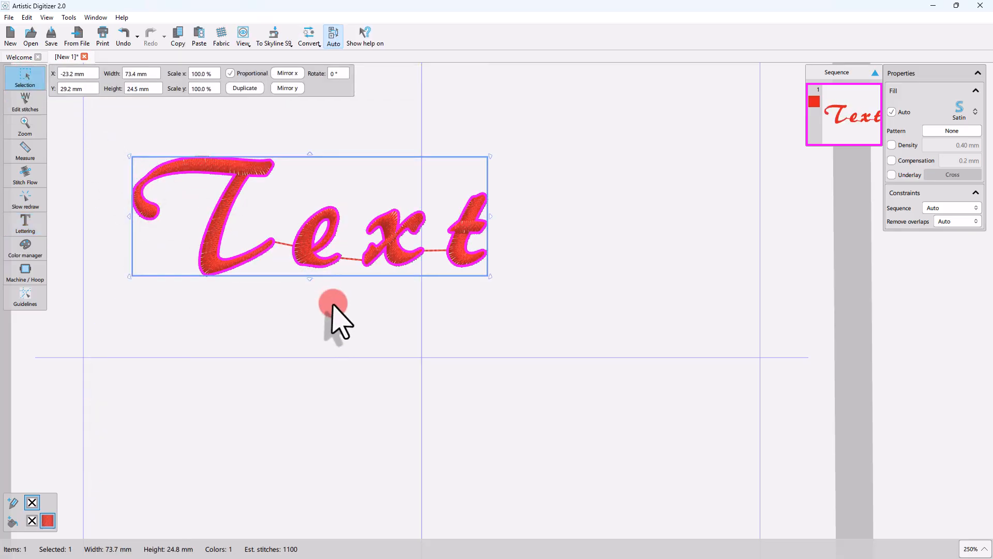
{"action": "left_click", "coordinate": [333, 305]}
{"action": "left_click", "coordinate": [218, 257]}
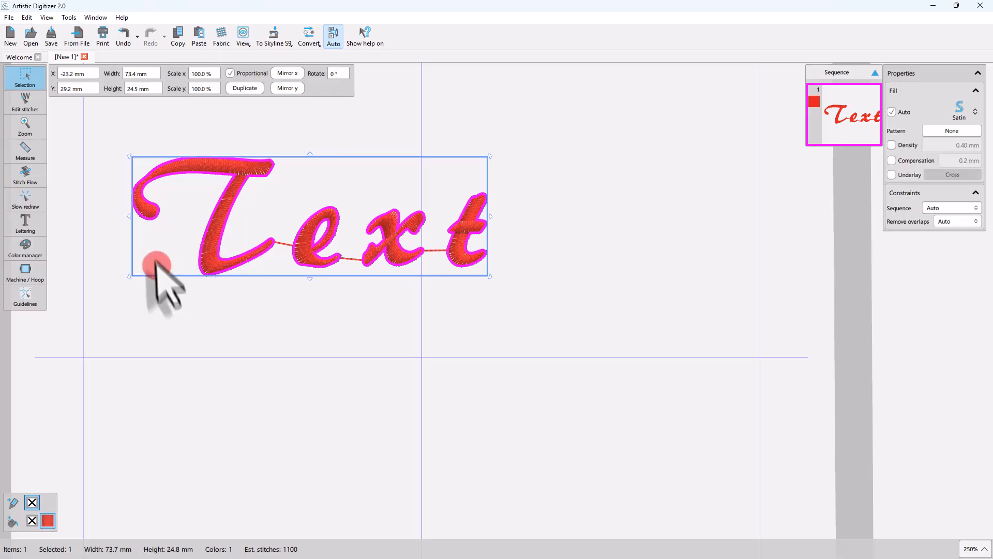
Step: Add a second lettering object reading "Text 2" in font xpg009 below the red lettering
{"action": "left_click", "coordinate": [25, 222]}
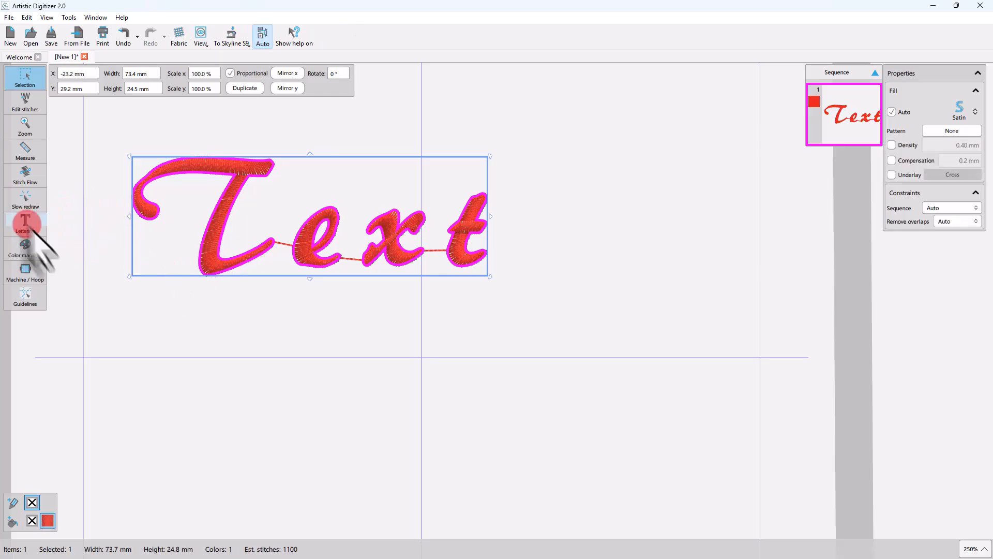
{"action": "left_click", "coordinate": [175, 400]}
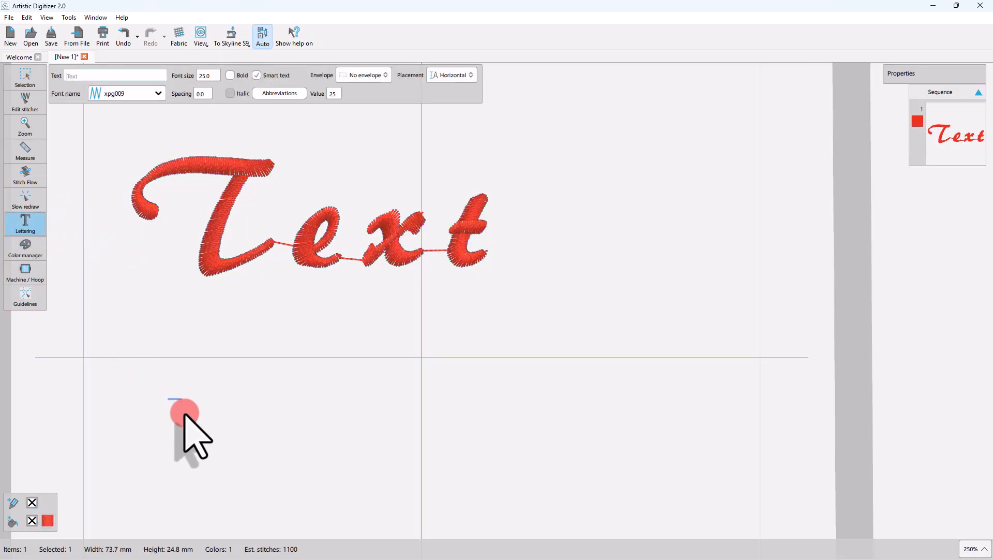
{"action": "type", "text": "Text"}
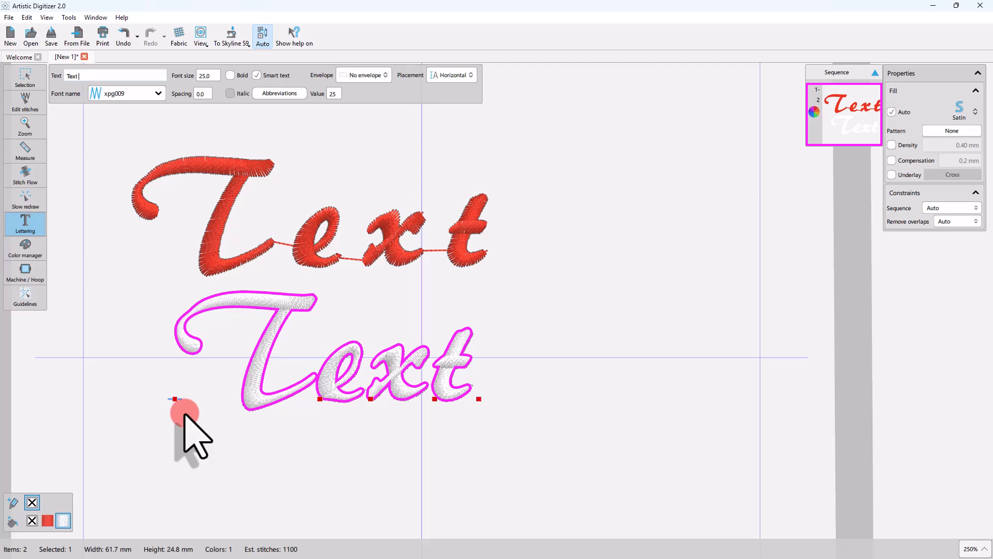
{"action": "type", "text": " 2"}
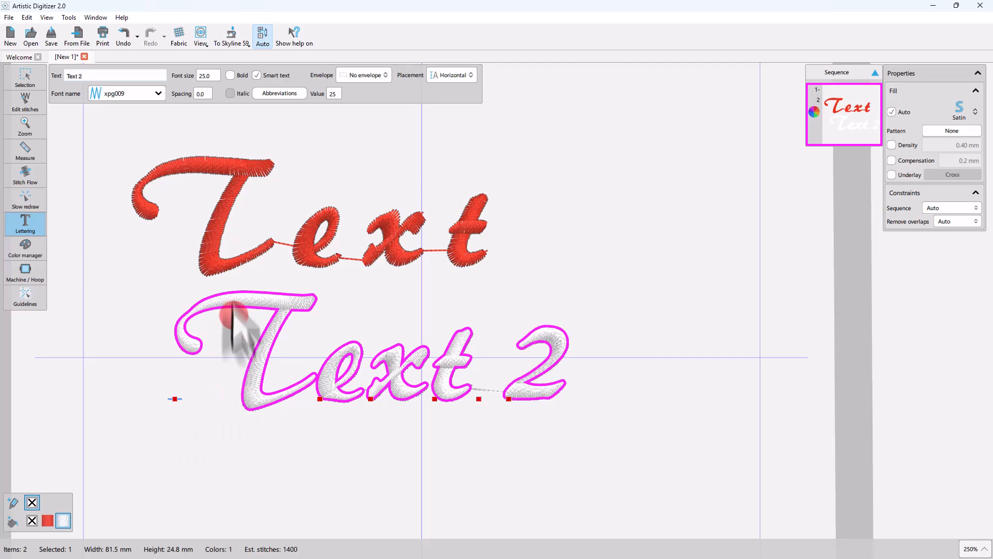
Step: Move the red "Text" lettering up and to the right, and stagger its letters individually, raising the x and lowering the T, e and t
{"action": "left_click", "coordinate": [213, 256]}
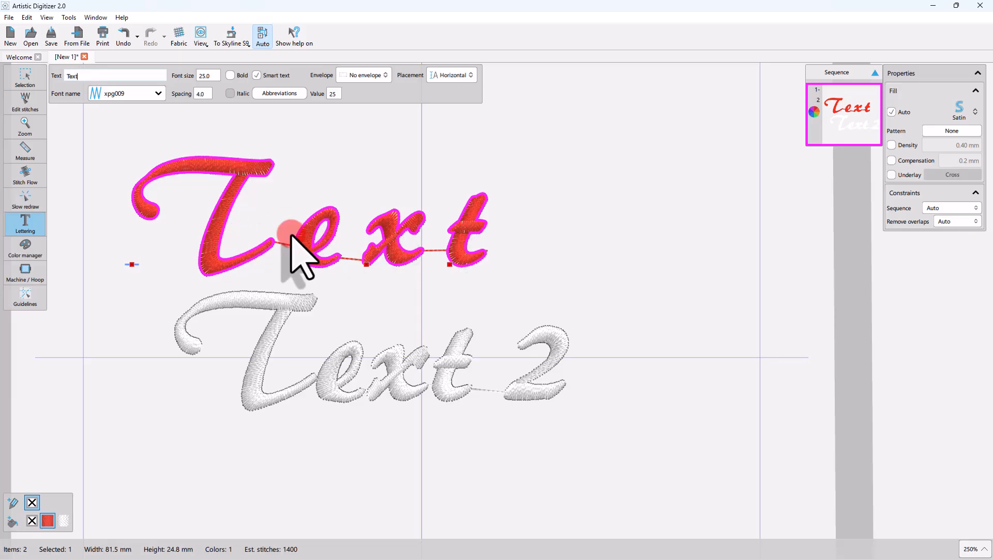
{"action": "left_click_drag", "start_coordinate": [321, 237], "coordinate": [405, 240]}
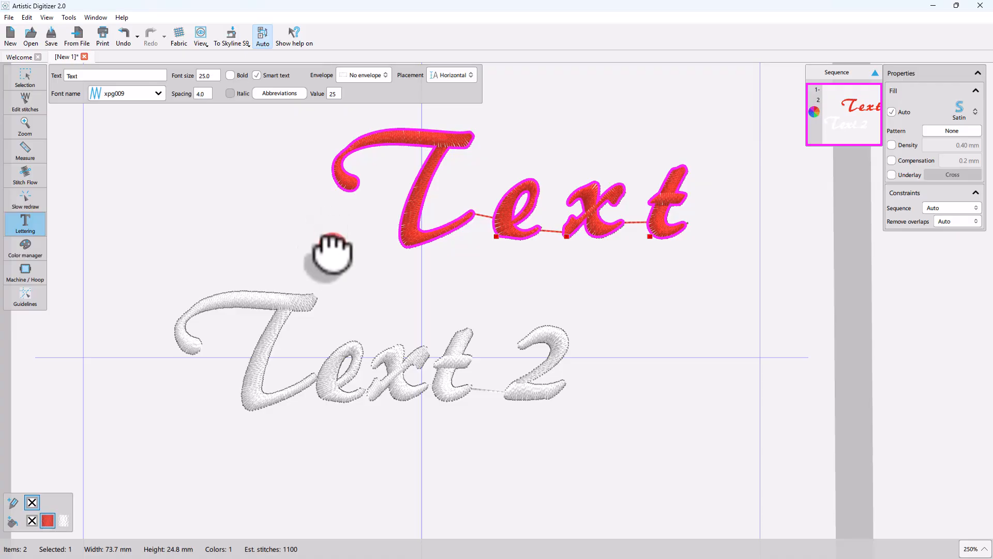
{"action": "left_click_drag", "start_coordinate": [332, 253], "coordinate": [335, 282]}
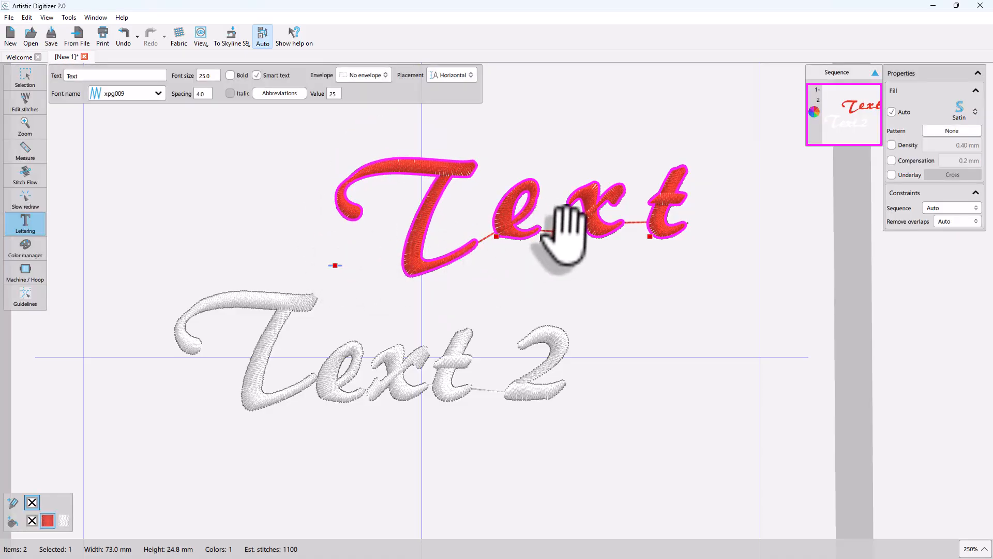
{"action": "left_click_drag", "start_coordinate": [563, 238], "coordinate": [567, 196]}
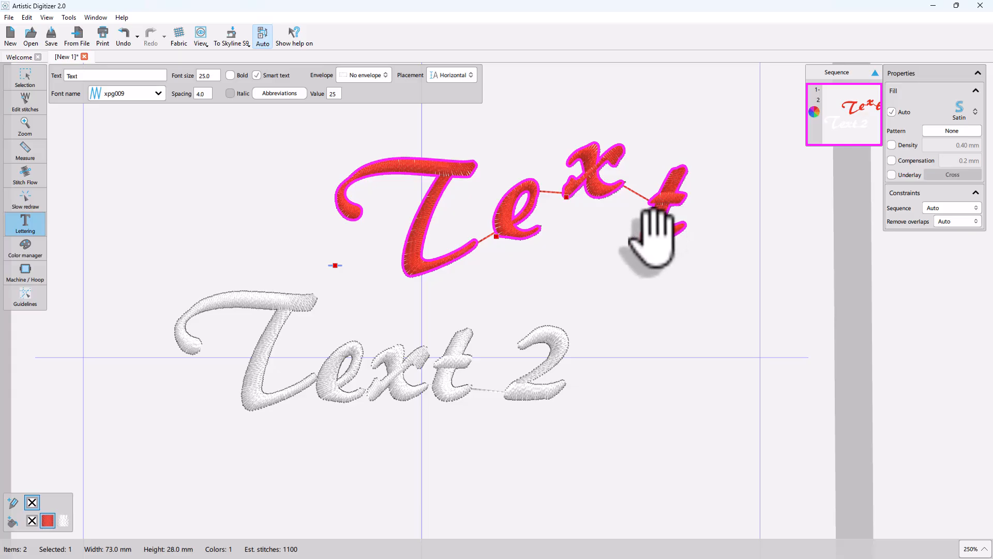
{"action": "left_click_drag", "start_coordinate": [653, 207], "coordinate": [656, 249]}
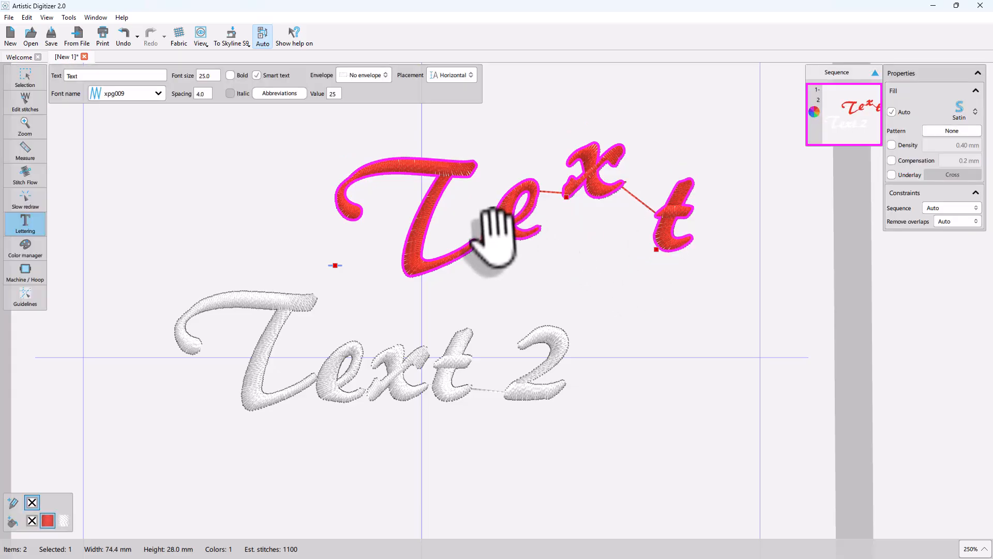
{"action": "left_click_drag", "start_coordinate": [494, 237], "coordinate": [500, 241]}
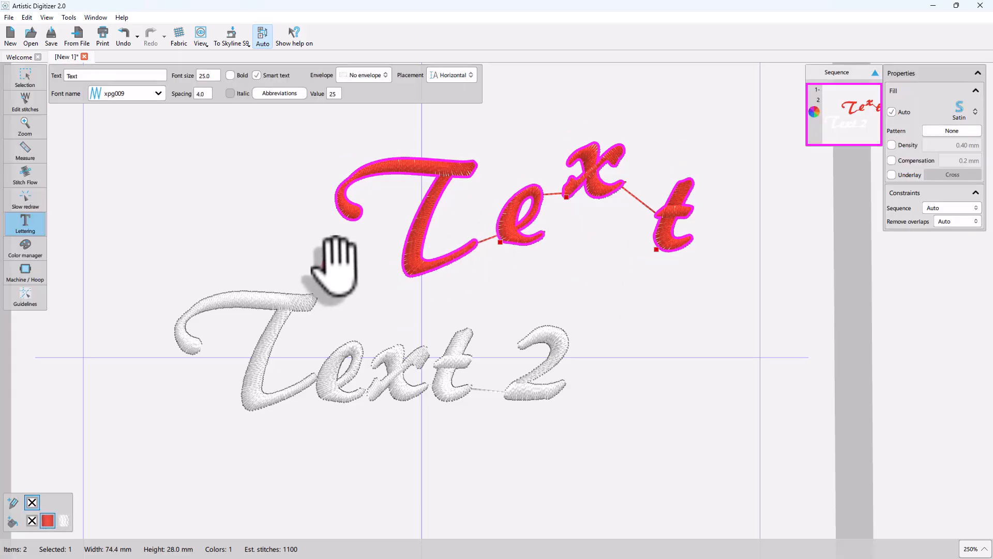
{"action": "left_click_drag", "start_coordinate": [334, 264], "coordinate": [333, 278]}
{"action": "left_click", "coordinate": [616, 292]}
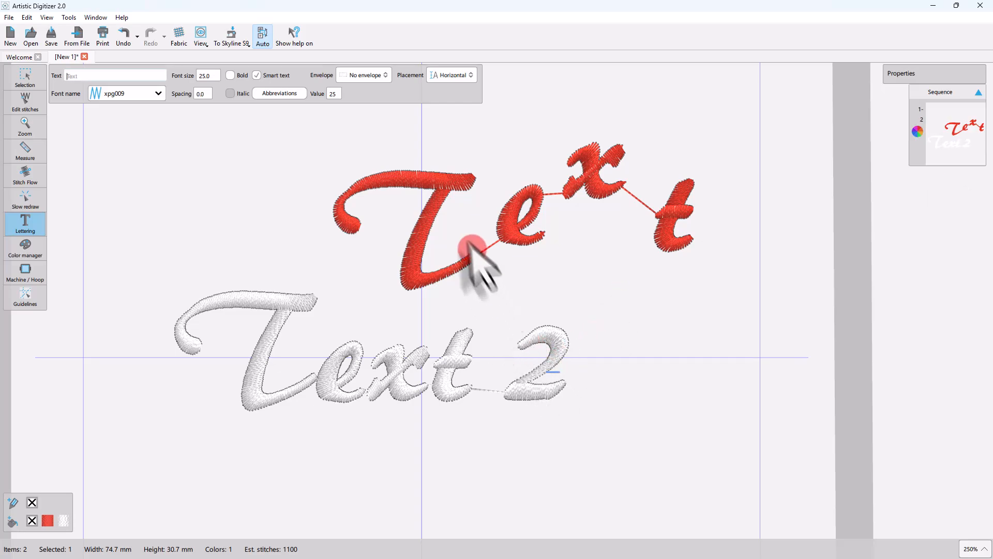
Step: Select the white "Text 2" object, move it slightly down and left, and skew its upper edge to the left
{"action": "left_click", "coordinate": [419, 365]}
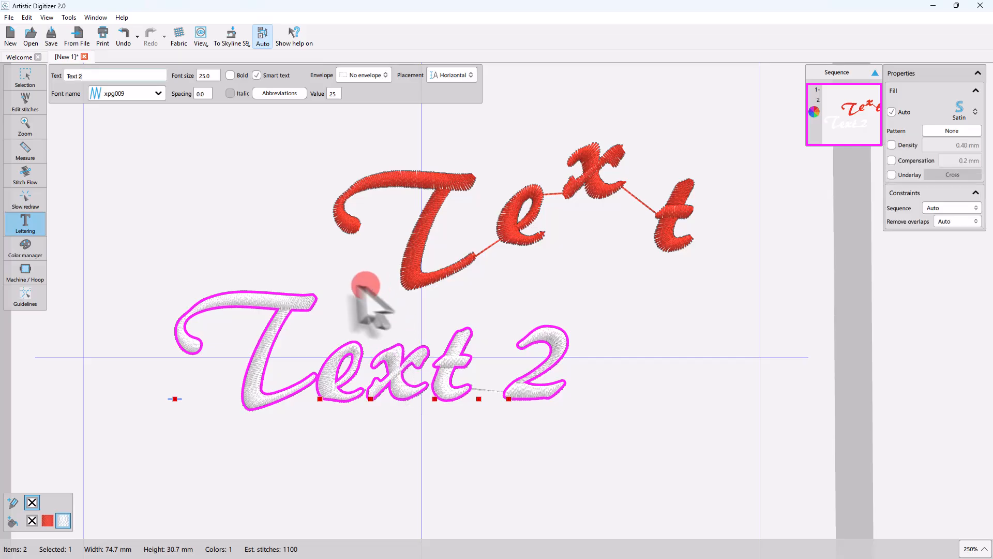
{"action": "left_click", "coordinate": [25, 78]}
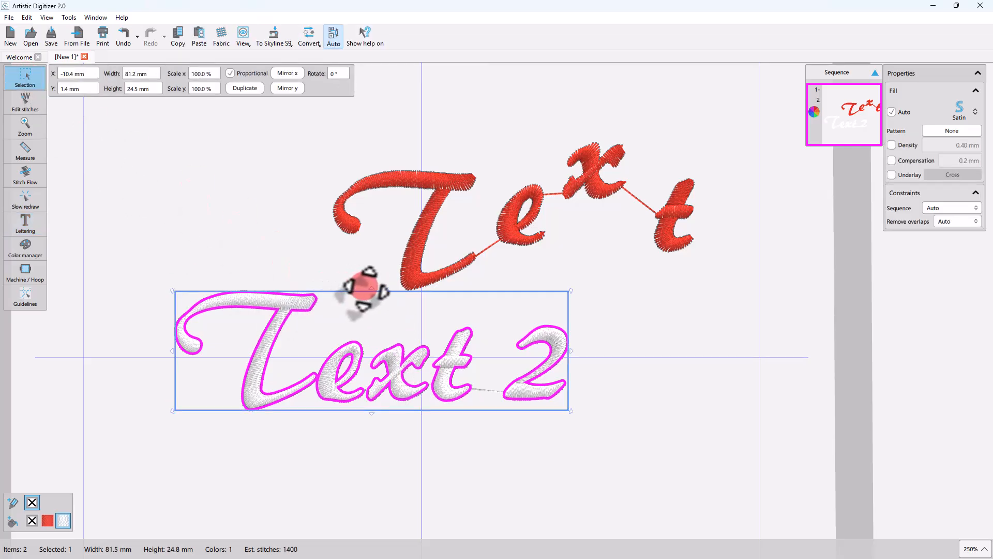
{"action": "left_click_drag", "start_coordinate": [373, 292], "coordinate": [354, 291]}
{"action": "left_click_drag", "start_coordinate": [265, 380], "coordinate": [252, 405]}
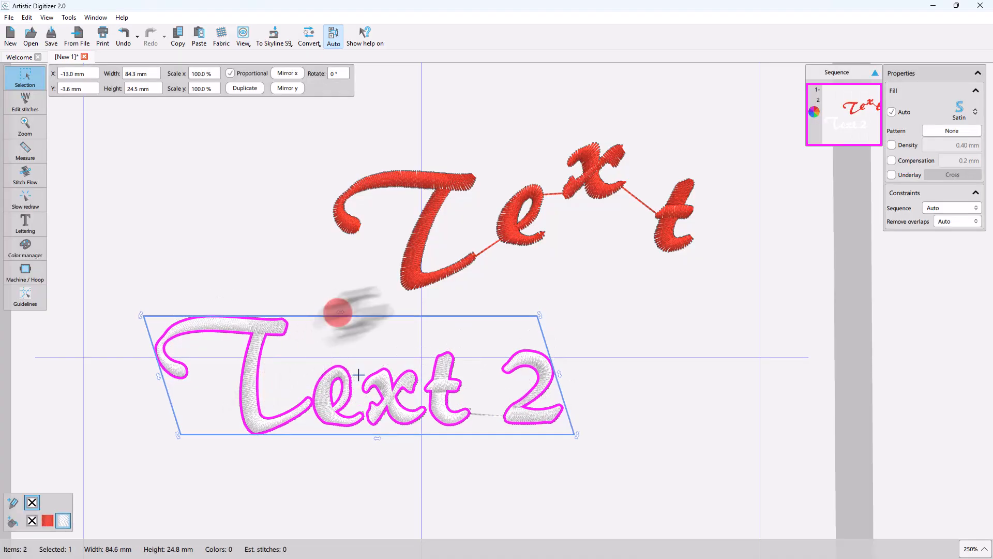
Step: Rotate "Text 2" slightly clockwise, enlarge it from its upper-left corner to about 89 by 35 mm, and deselect it
{"action": "left_click_drag", "start_coordinate": [539, 315], "coordinate": [534, 340]}
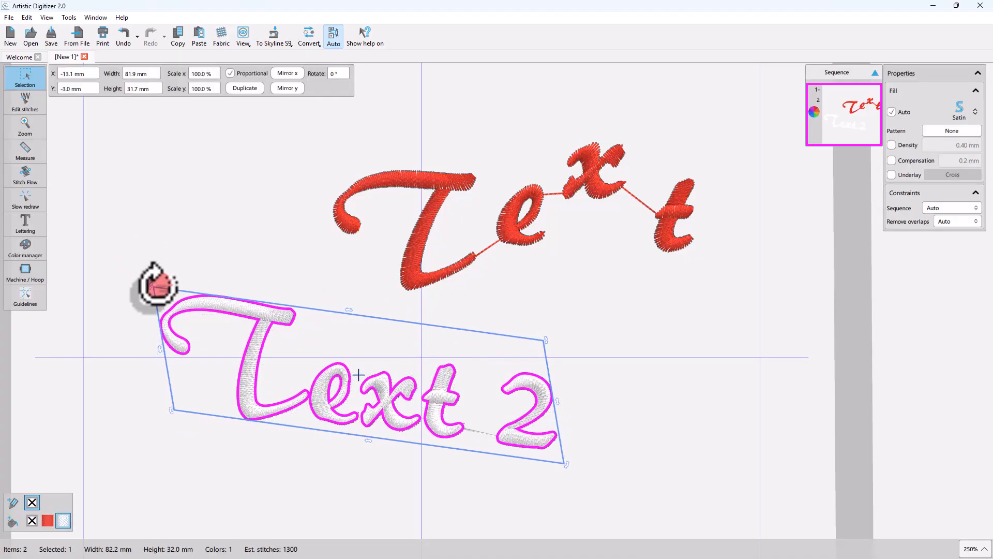
{"action": "left_click_drag", "start_coordinate": [150, 287], "coordinate": [119, 263]}
{"action": "left_click", "coordinate": [724, 409]}
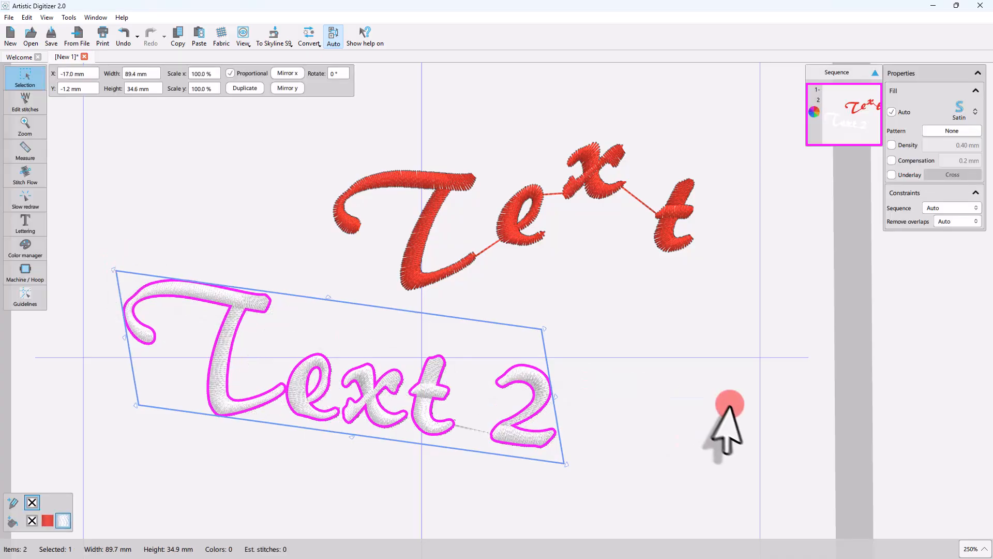
{"action": "left_click", "coordinate": [679, 407]}
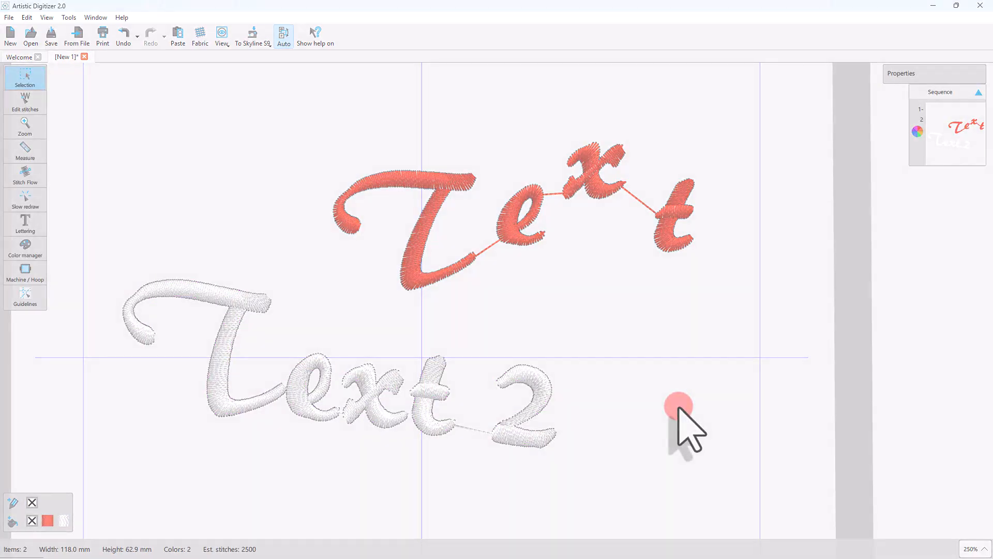